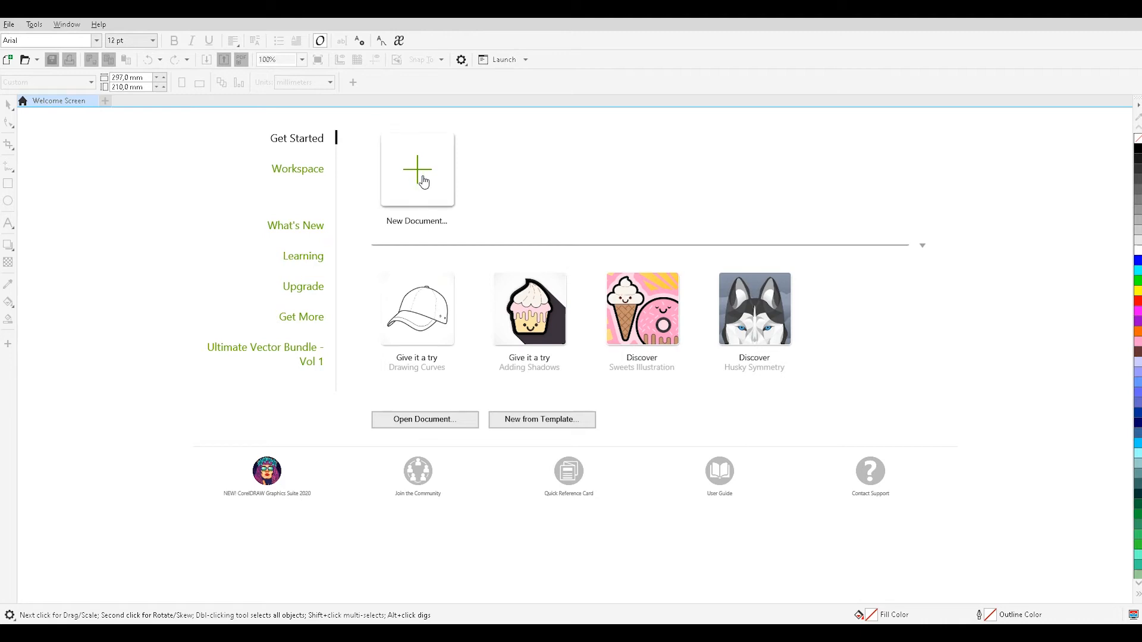
Step: Create a new one-page RGB document in landscape, 297 x 210 mm, with the resolution set to 72 dpi
click(426, 195)
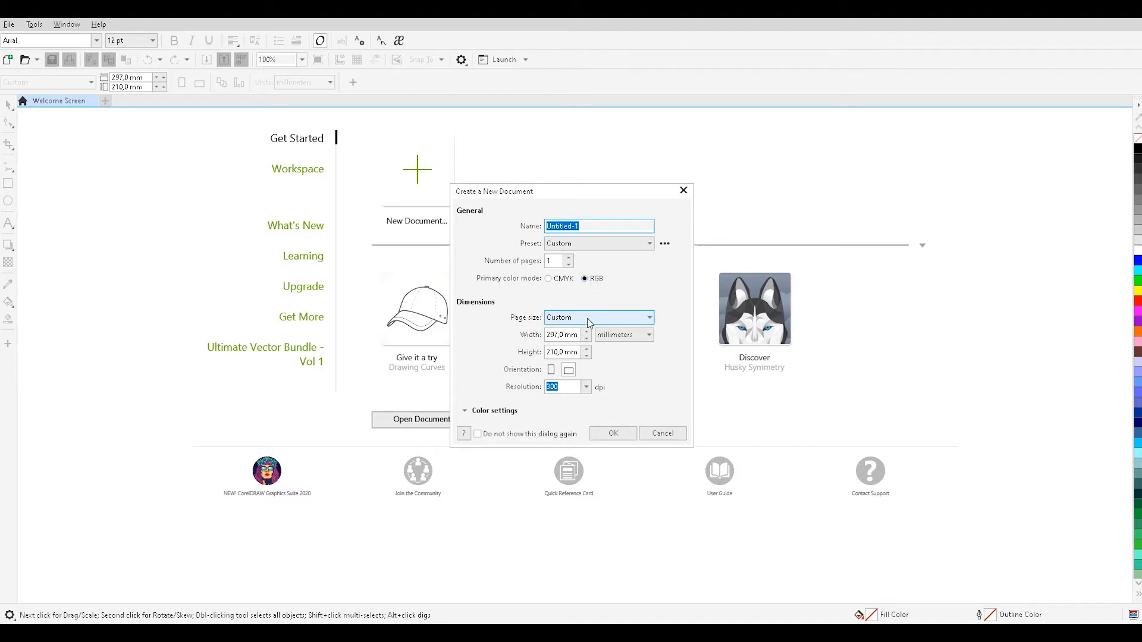
click(570, 372)
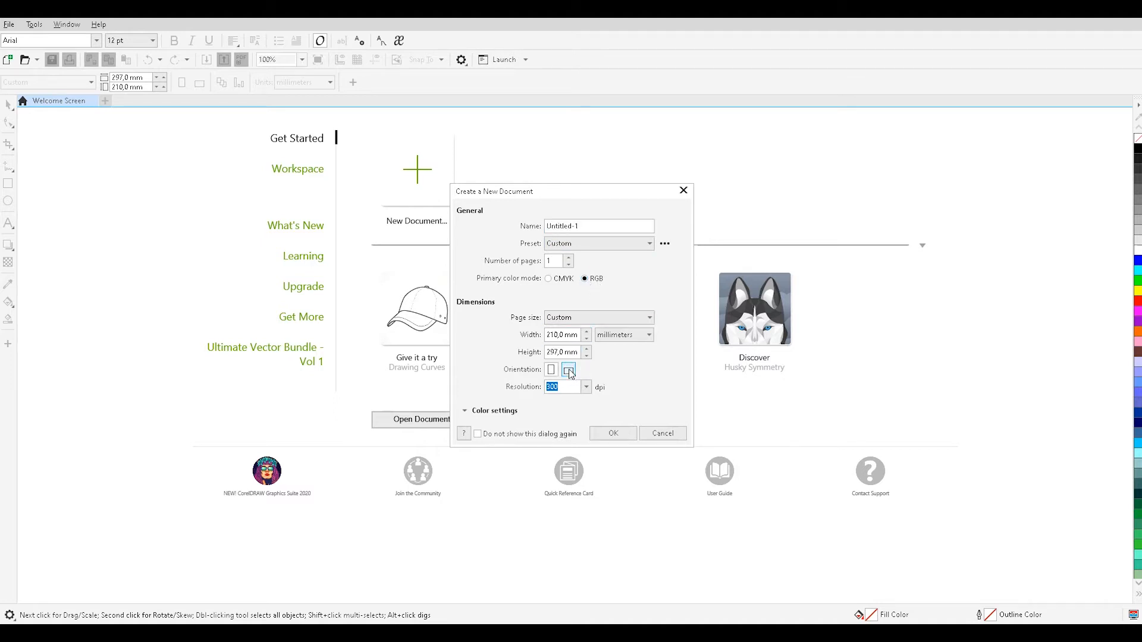
click(570, 372)
click(587, 387)
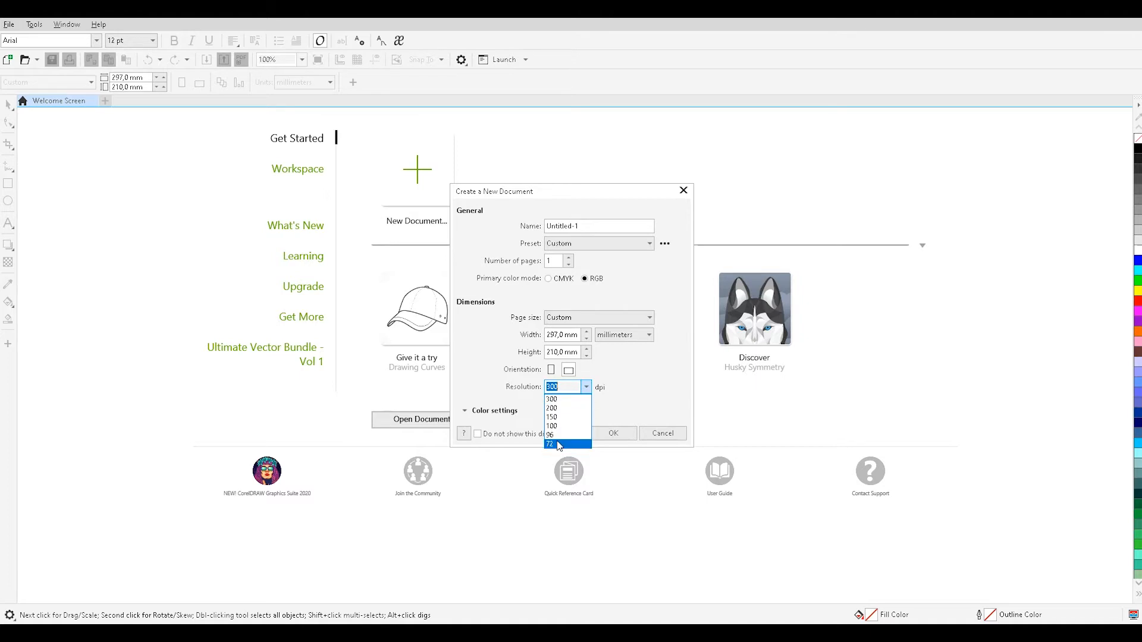
click(559, 444)
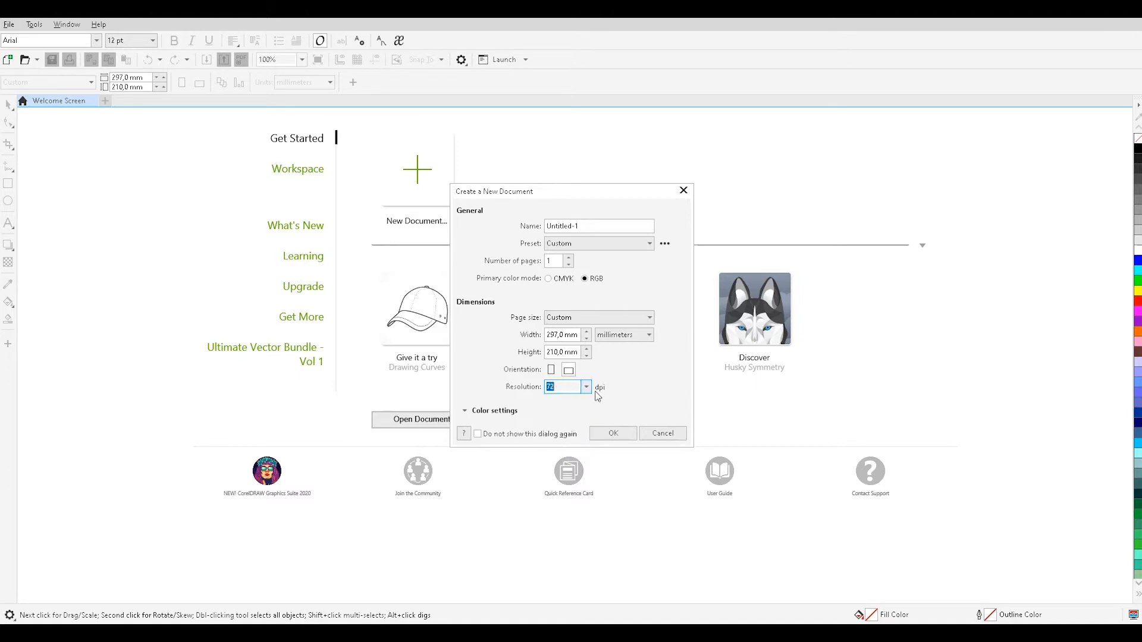
click(613, 434)
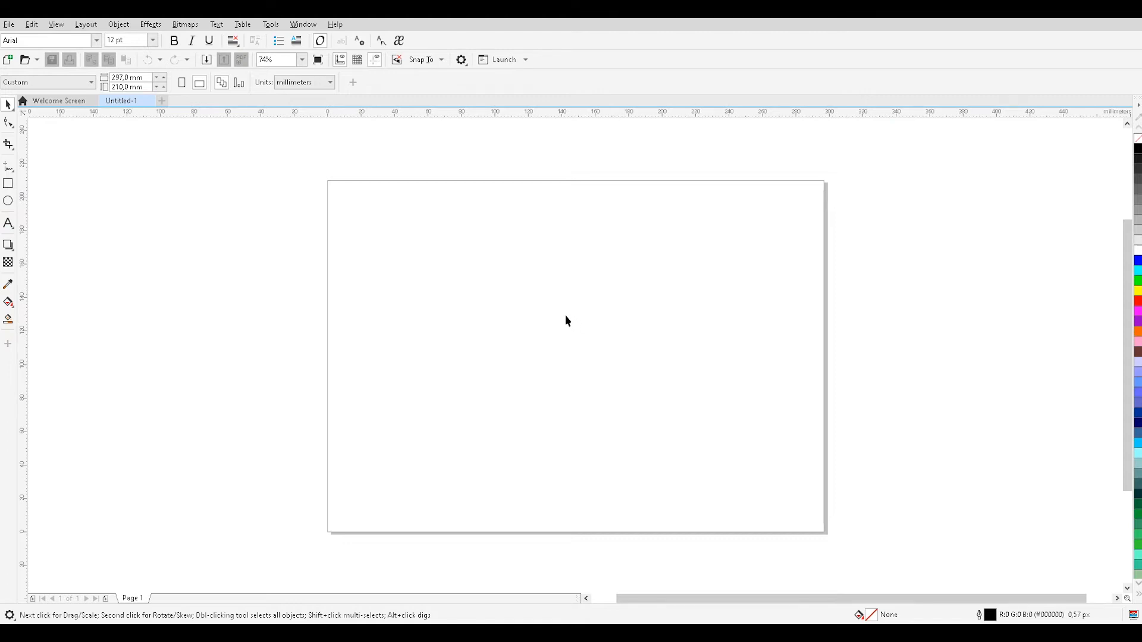
Step: Add the artistic text "MOLAVAY" near the middle of the page
key(F8)
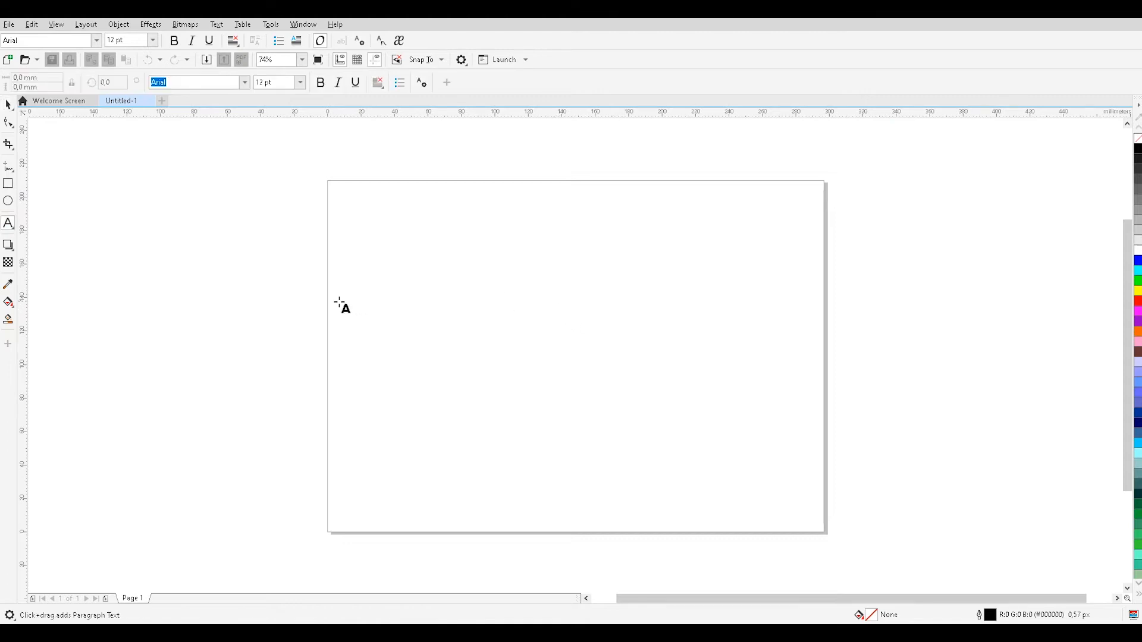
click(12, 227)
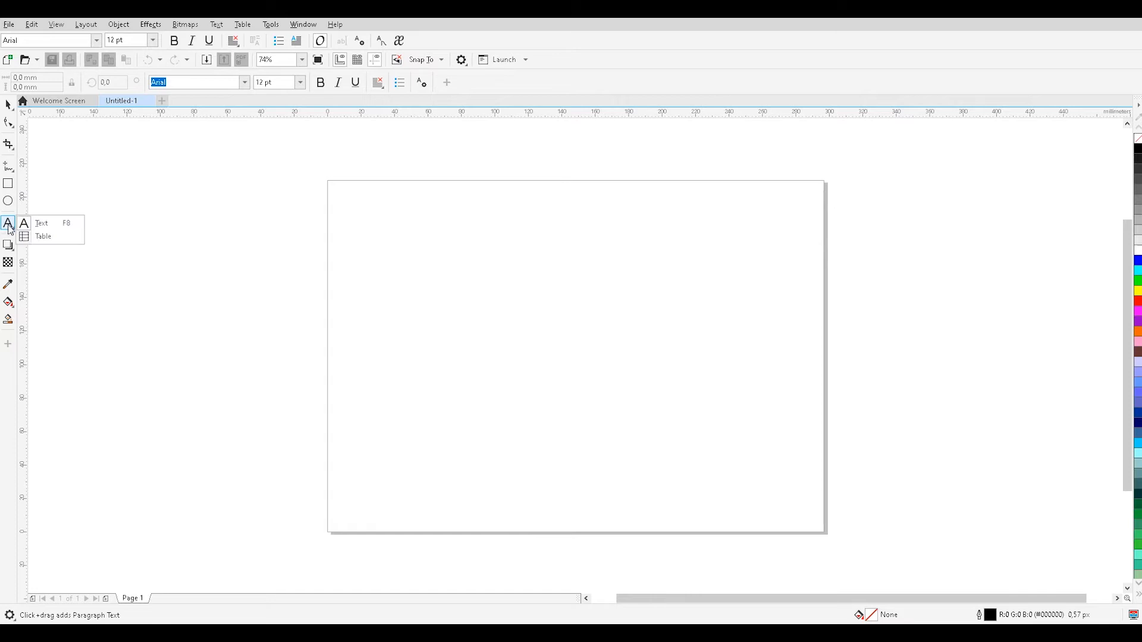
click(50, 225)
click(558, 321)
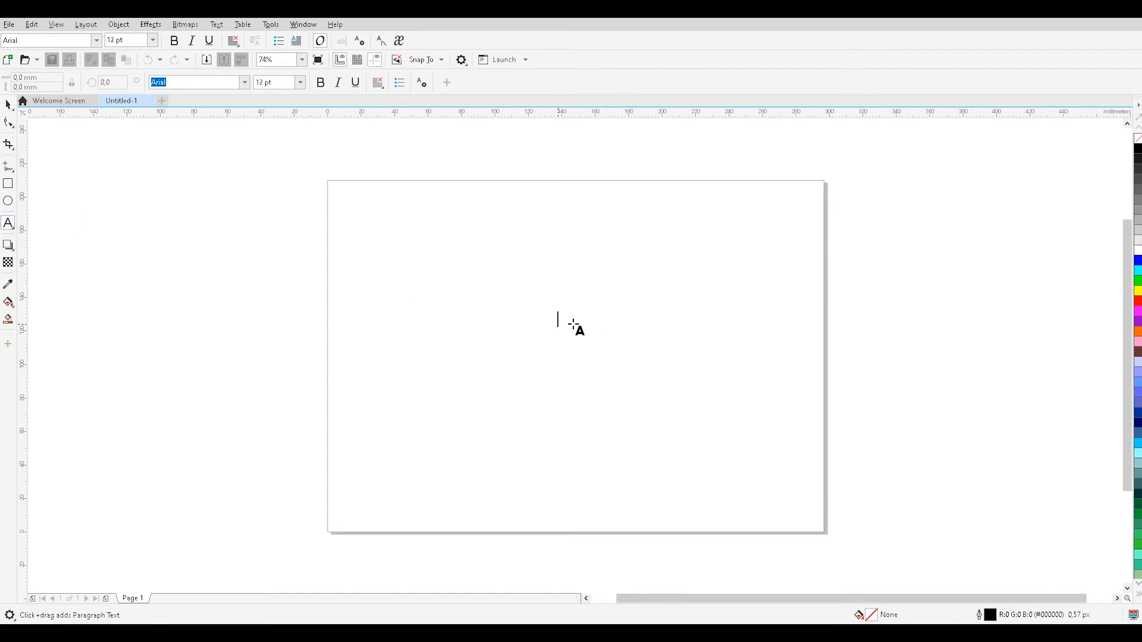
text(MOLAVAY)
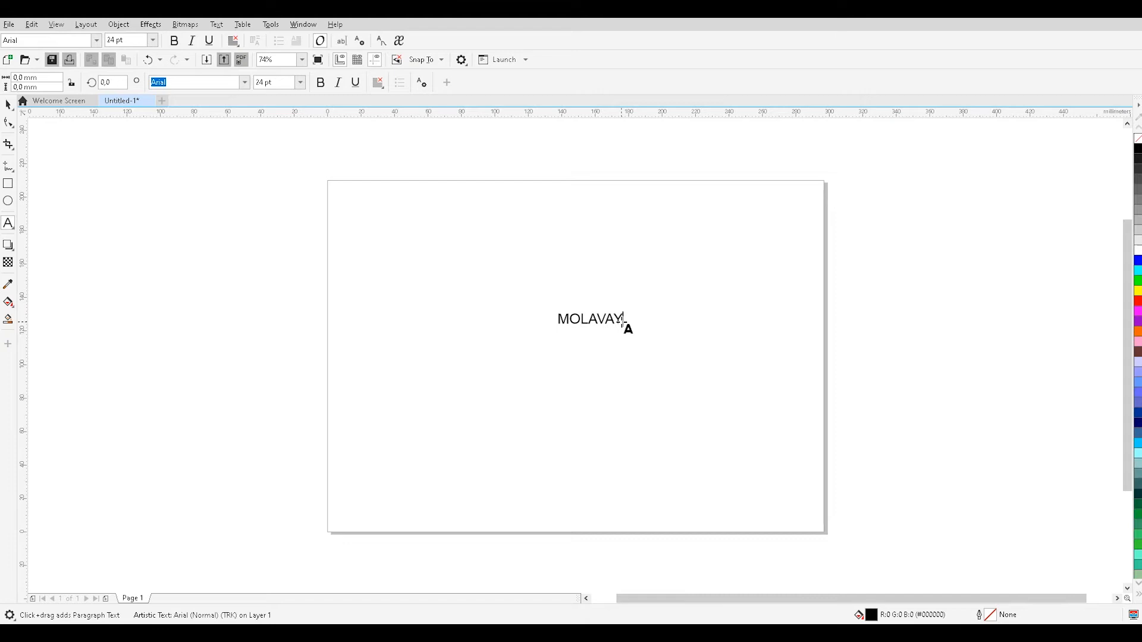
Step: Move the MOLAVAY text to the page's upper-left corner and deselect it
click(8, 105)
drag(589, 321, 386, 217)
click(408, 253)
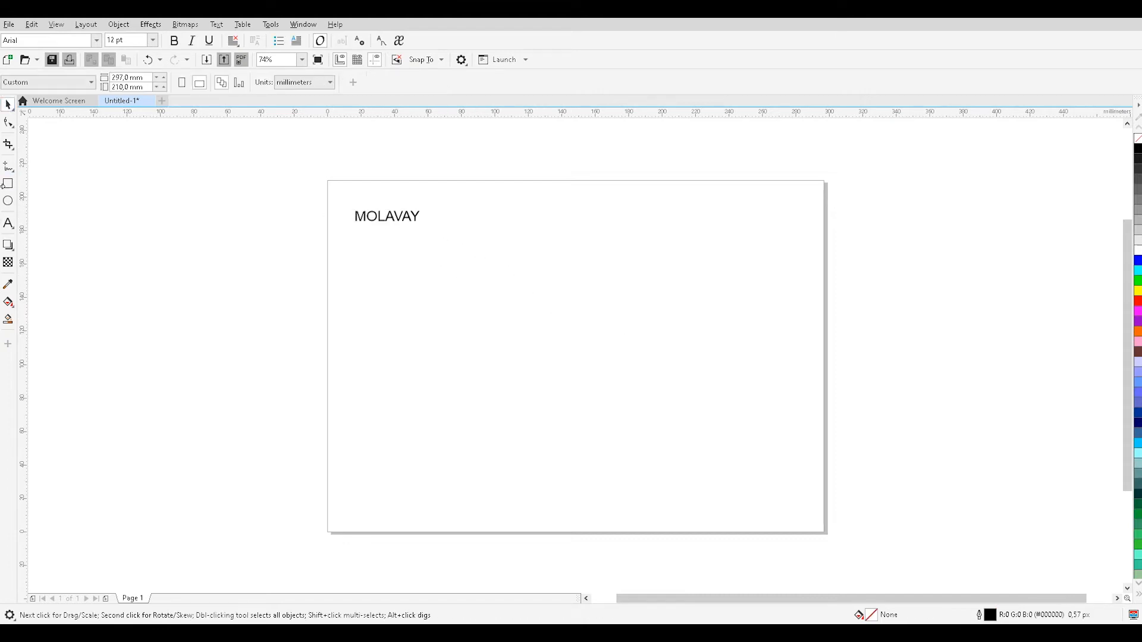
Step: Add the artistic text "KANALA ABONE OLUP DESTEK ÇIKABİLİRSİN" around the middle of the page
key(F8)
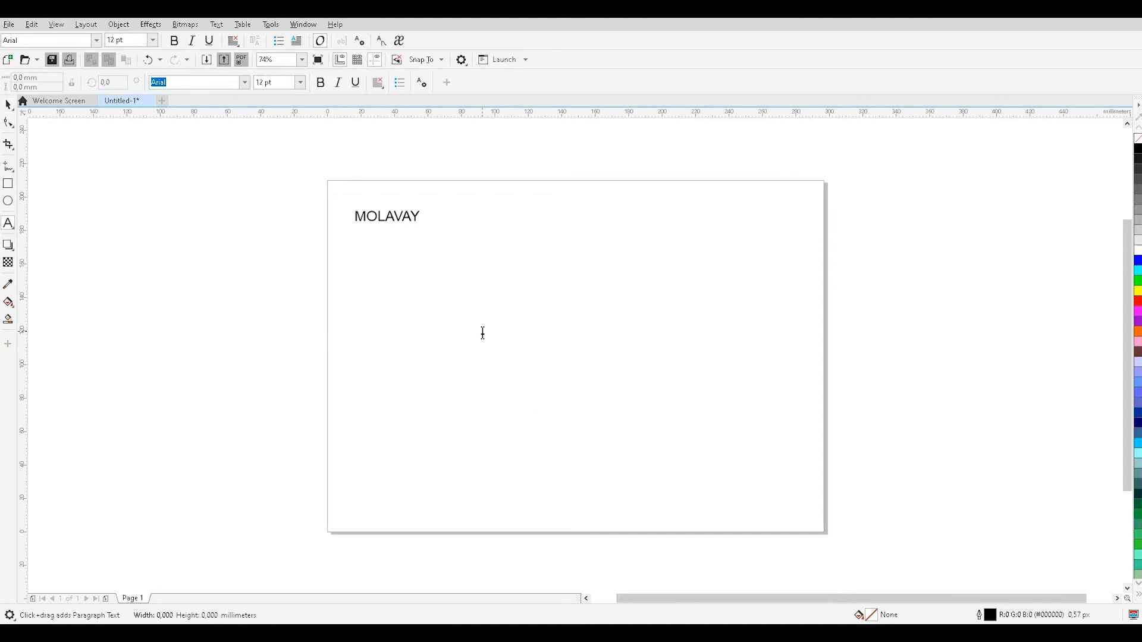
click(484, 331)
text(KANALA ABONE OLUP DESTEK ÇIKA)
key(BackSpace)
key(BackSpace)
text(IKABİLİRSİN)
click(8, 105)
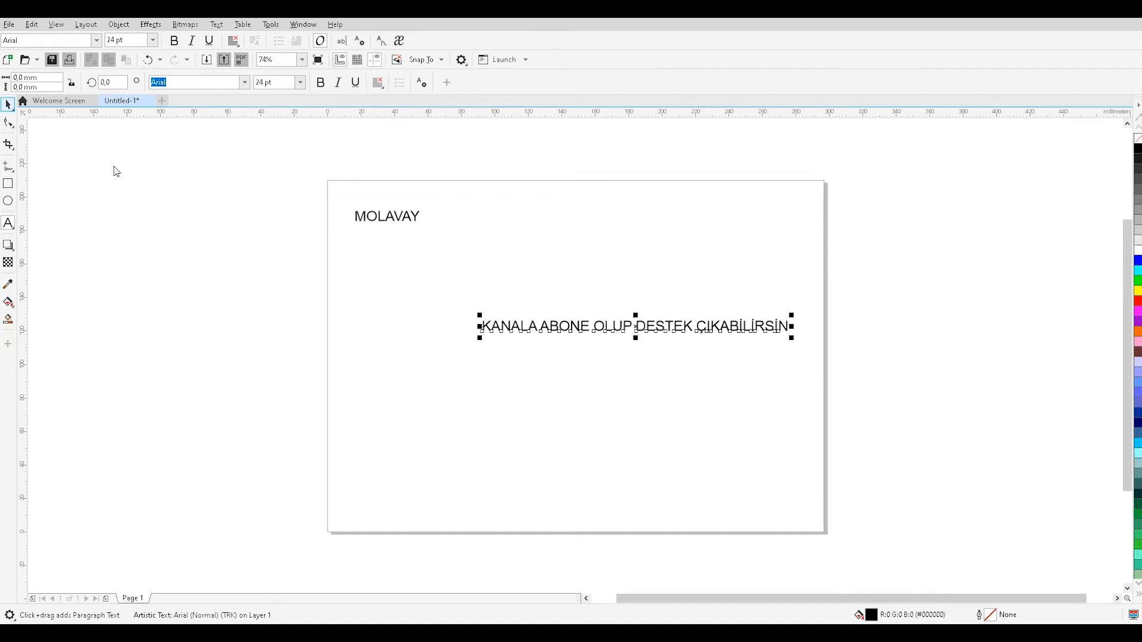
Step: Undo the added sentence and the last move of the MOLAVAY text
click(406, 217)
double_click(411, 218)
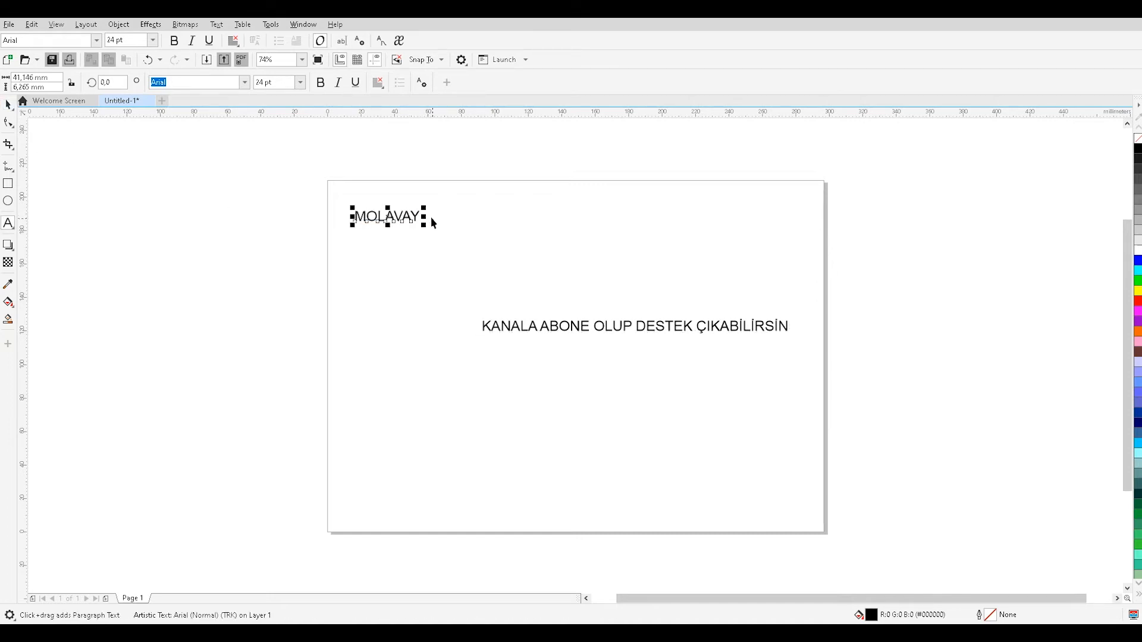
key(ctrl+z)
key(ctrl+z)
key(ctrl+z)
key(ctrl+z)
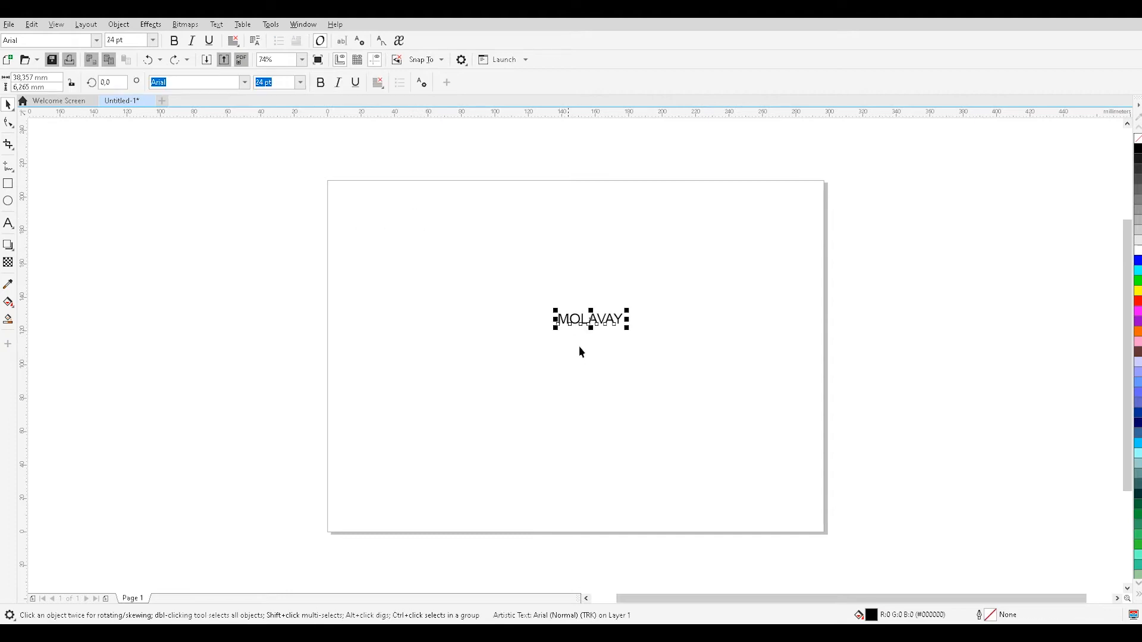
Step: Place MOLAVAY near the page's upper-left corner and add the text "KANALA ABONE OLUP DESTEK ÇIKABİLİRSİN" in the middle of the page
key(ctrl+shift+z)
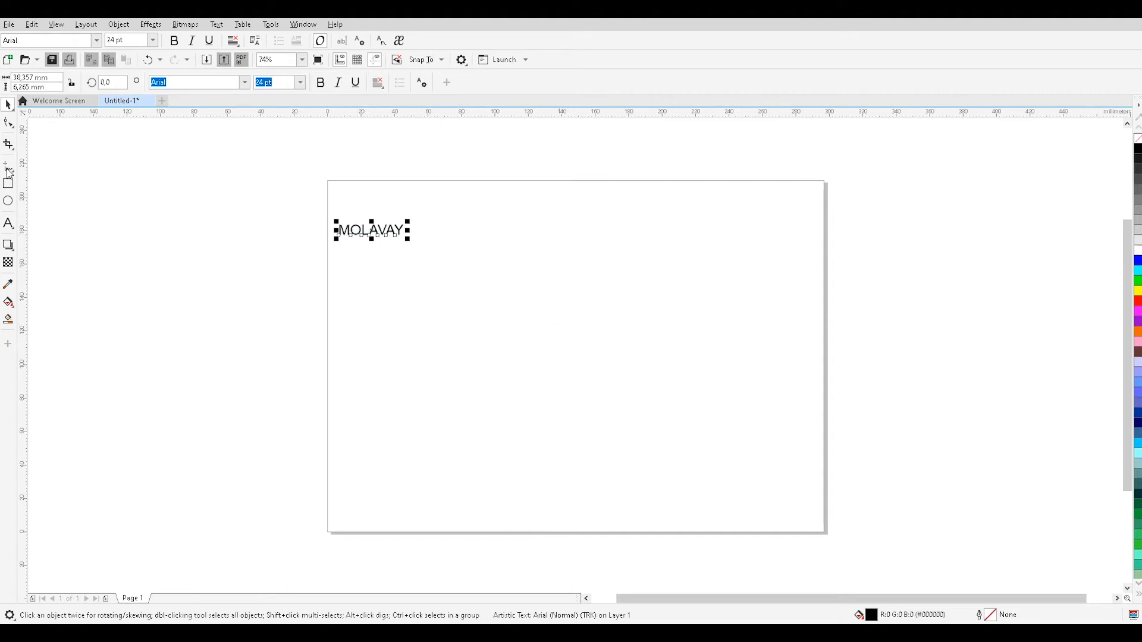
click(9, 228)
click(405, 334)
text(KANALA O)
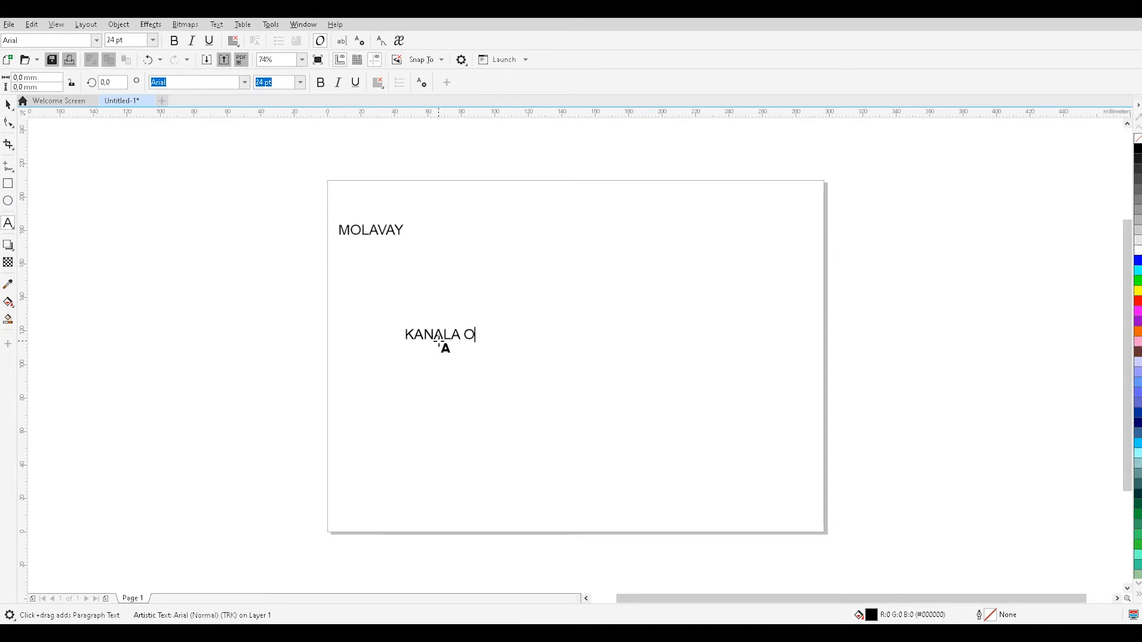
text(BONE OLUP DESTEK ÇIKABLİR)
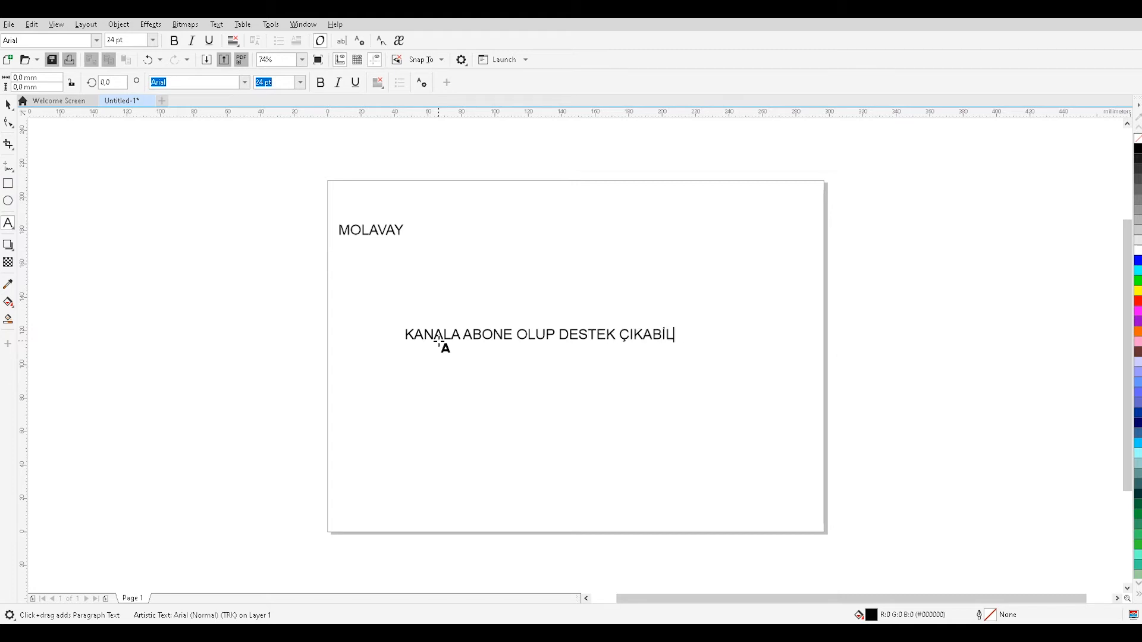
text(İRSİN)
click(9, 105)
Step: Make the whole MOLAVAY text bold and set its font size to 48 pt
click(398, 233)
double_click(398, 232)
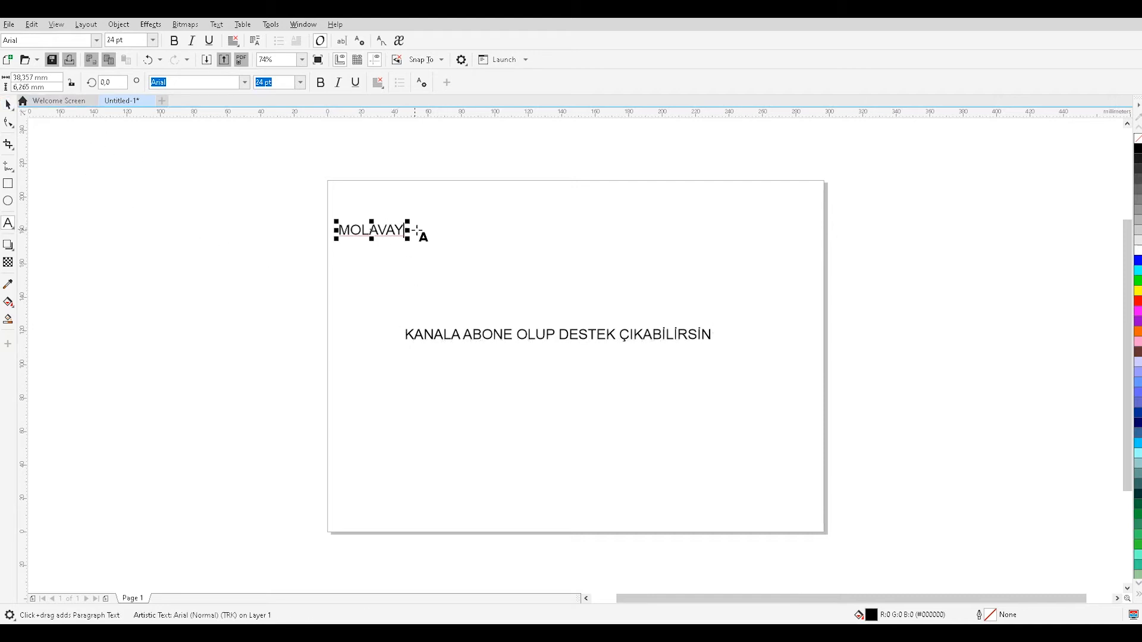
drag(406, 233, 330, 230)
key(ctrl+b)
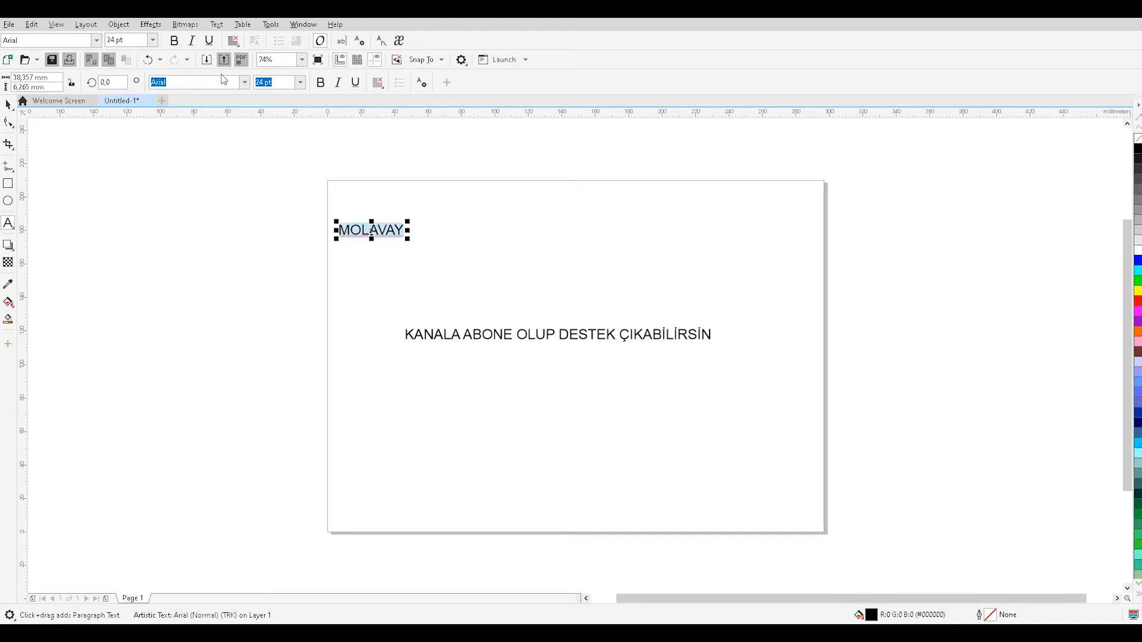
click(153, 40)
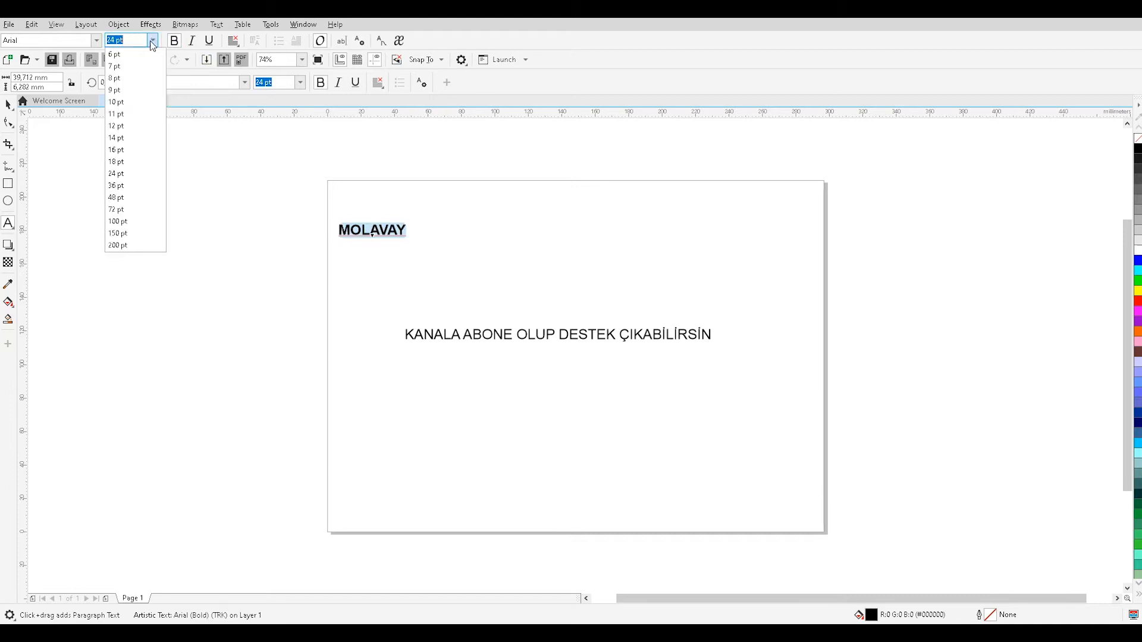
click(138, 197)
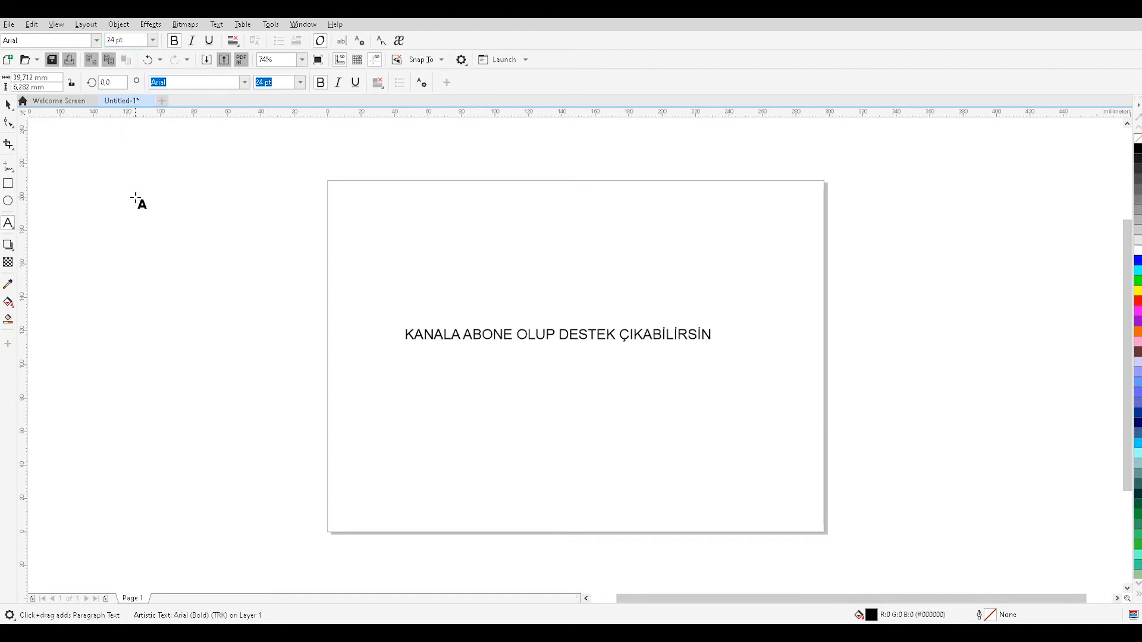
Step: Move the sentence directly beneath MOLAVAY, aligned to its left edge, and make "DESTEK ÇIKABİLİRSİN" bold
click(7, 105)
drag(527, 334, 462, 279)
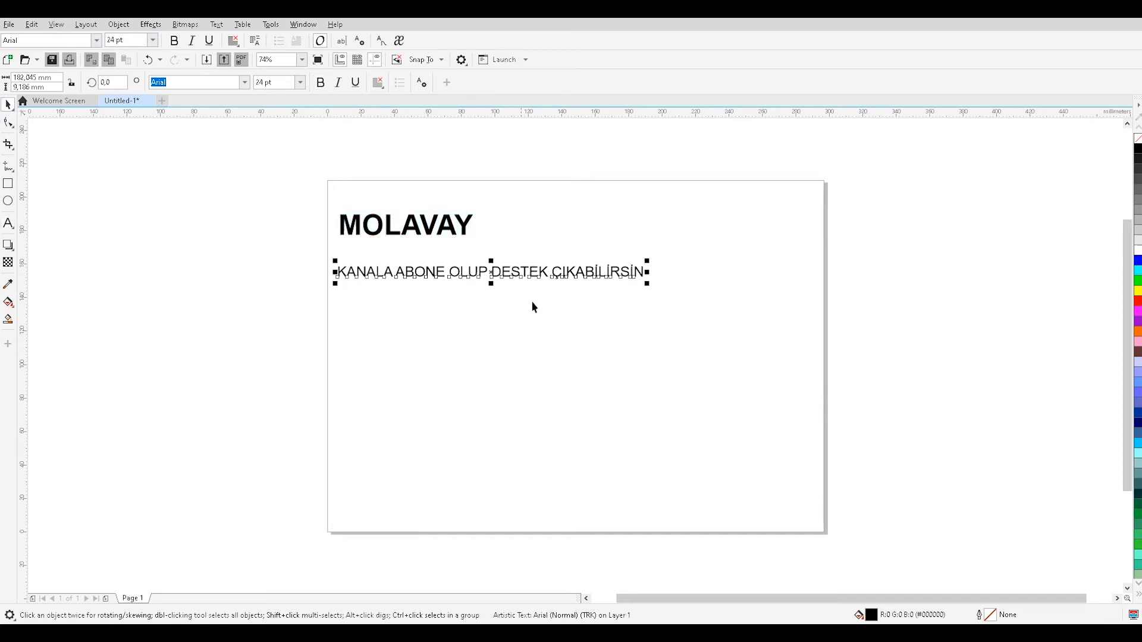
key(F8)
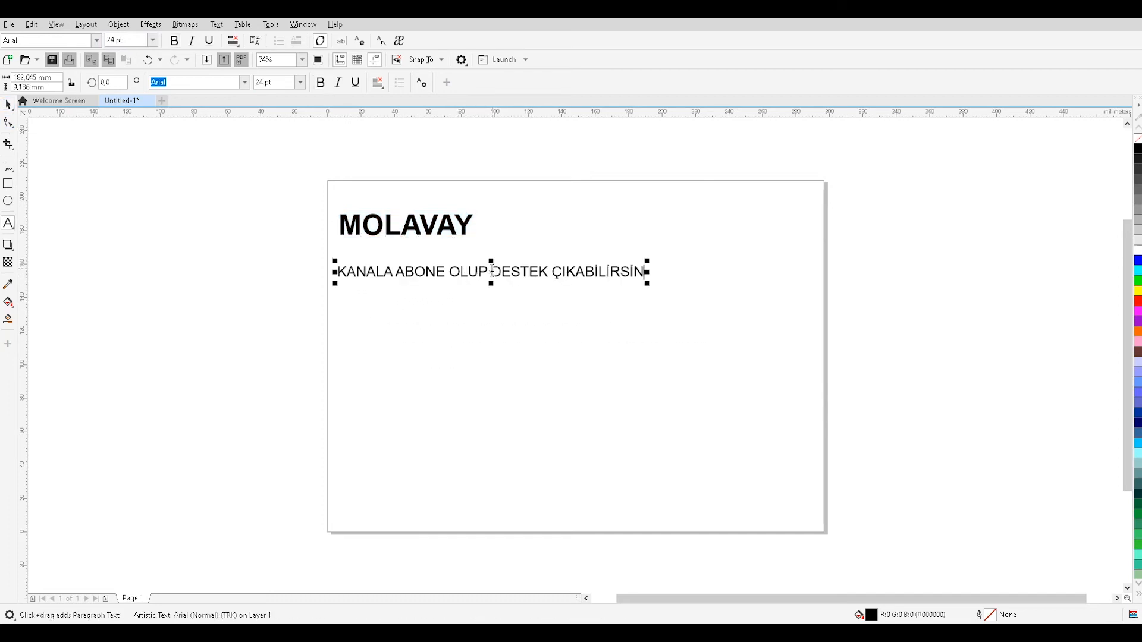
drag(493, 271, 670, 276)
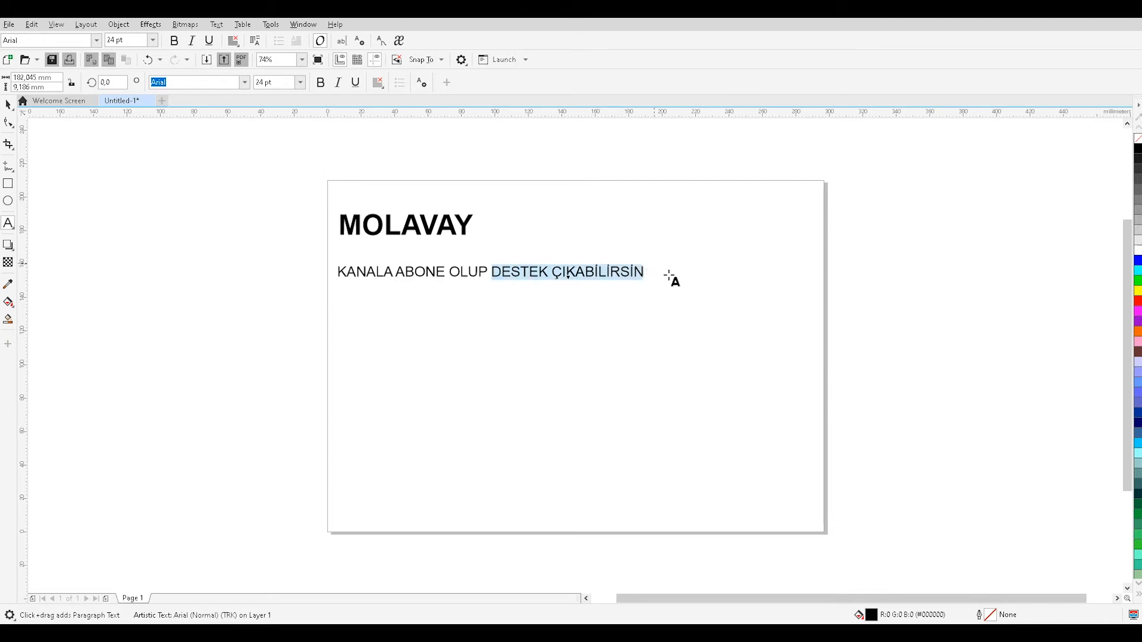
click(174, 43)
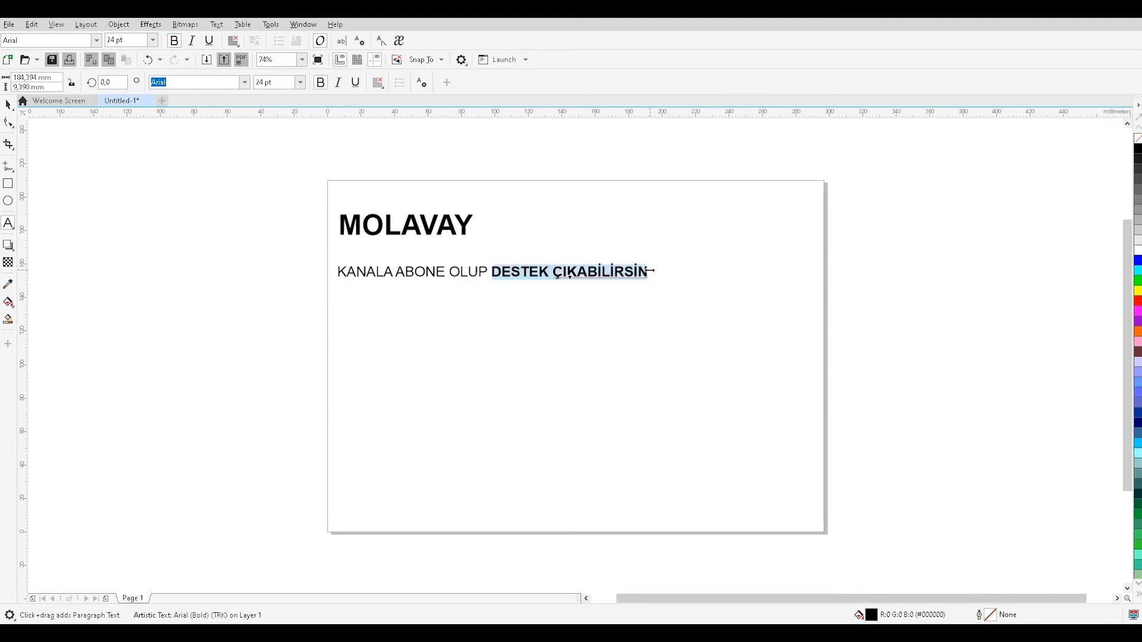
Step: Set the font size of the entire sentence below MOLAVAY to 16 pt and deselect it
click(339, 273)
key(ctrl+a)
click(153, 40)
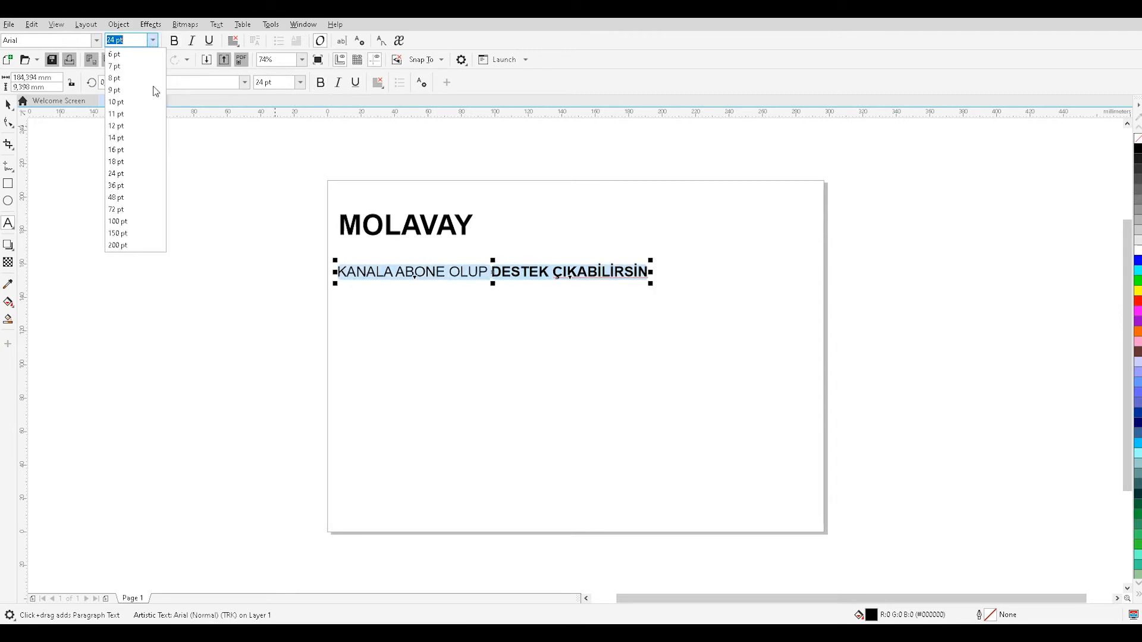
click(128, 151)
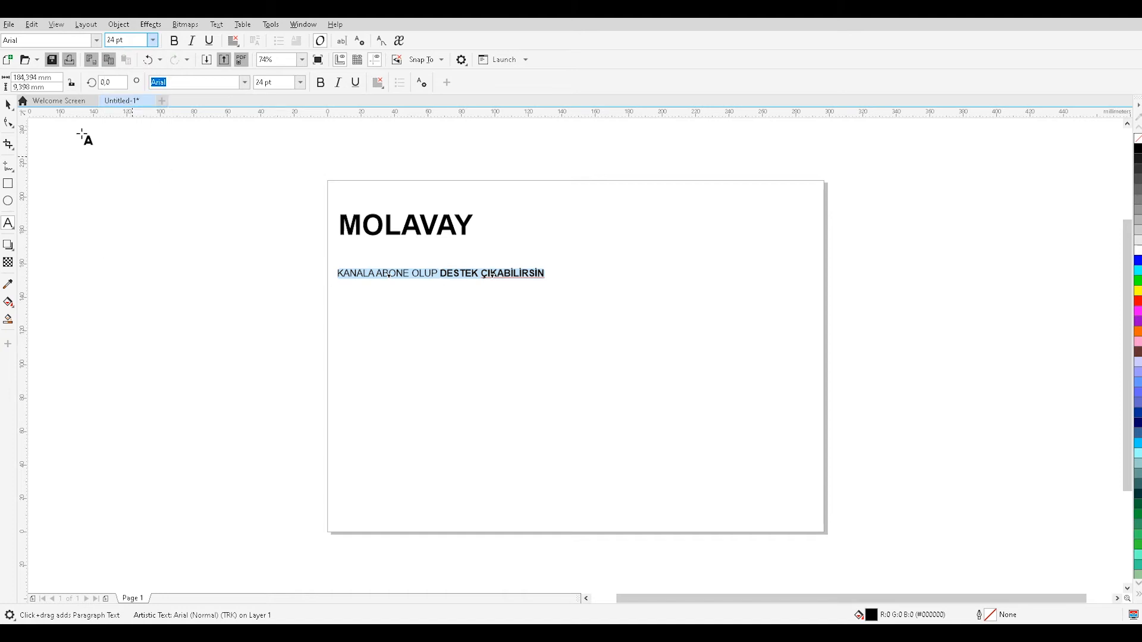
click(9, 107)
click(411, 286)
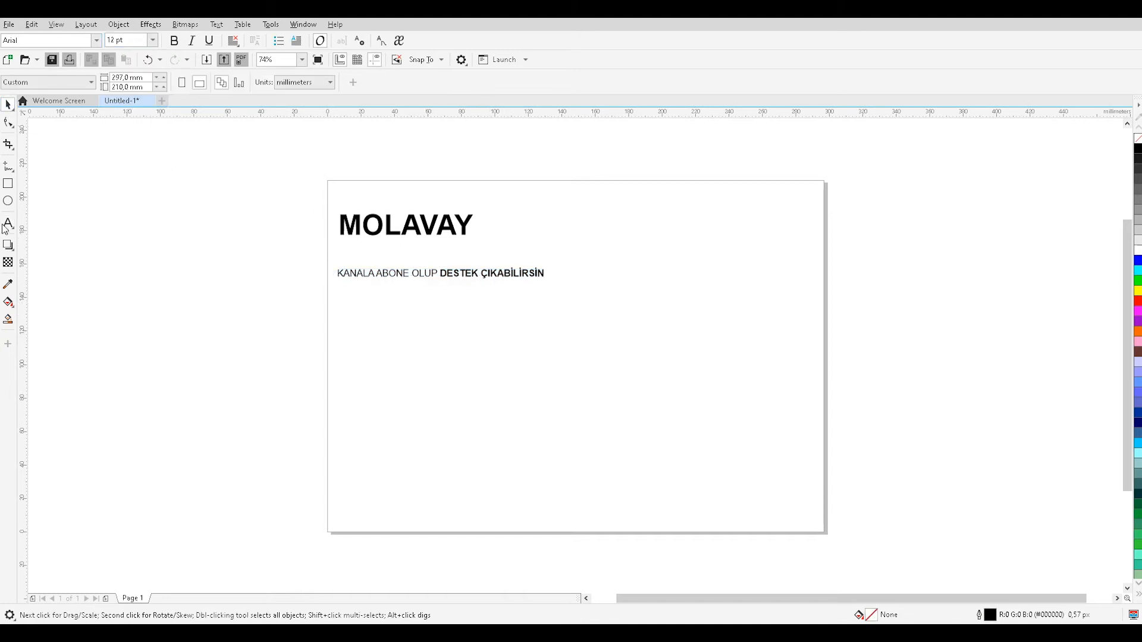
Step: Draw an ellipse about 110 x 87 mm in the lower middle of the page and deselect it
click(8, 202)
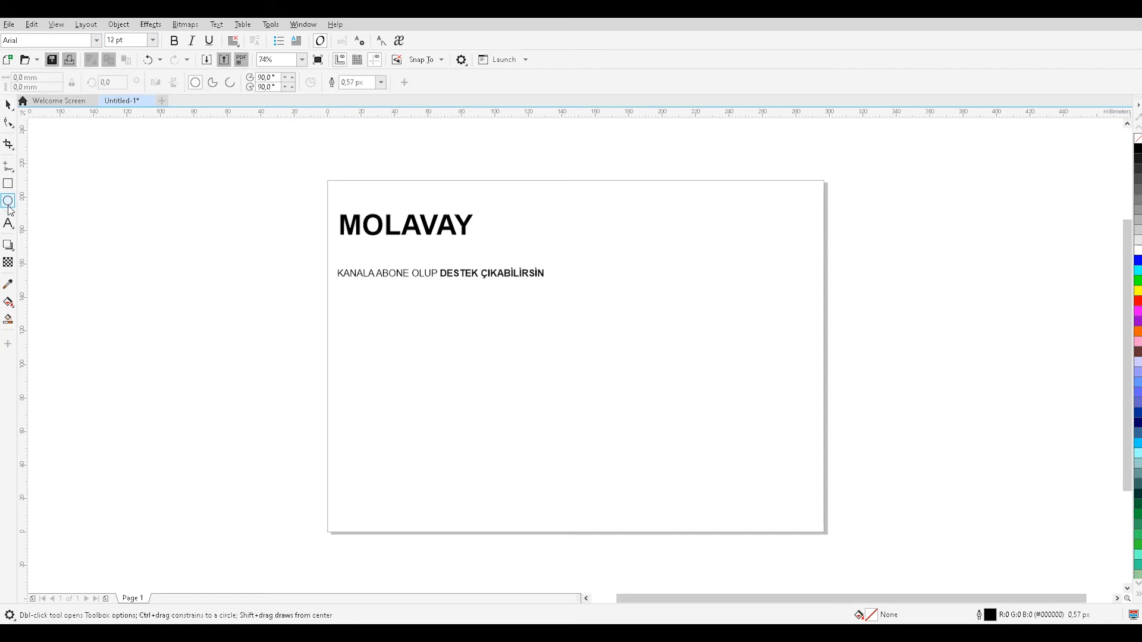
drag(455, 328, 640, 476)
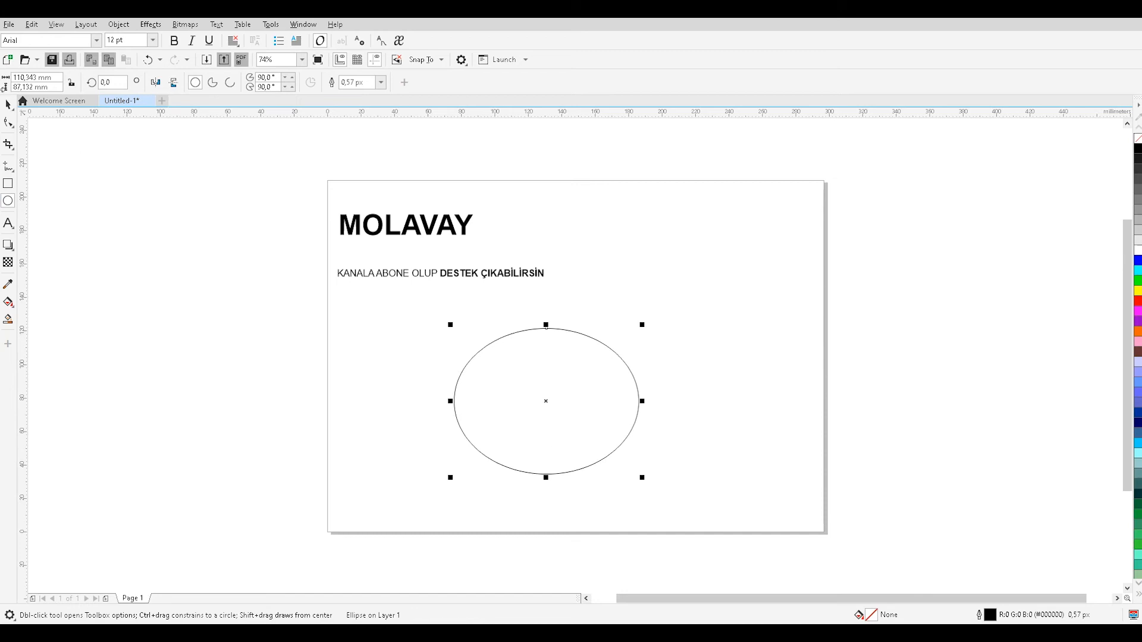
click(8, 105)
click(711, 298)
Step: Move the sentence to the page's upper-left corner and position MOLAVAY centred just above the ellipse
click(449, 231)
drag(449, 231, 674, 266)
drag(509, 273, 509, 205)
drag(676, 268, 550, 299)
click(680, 327)
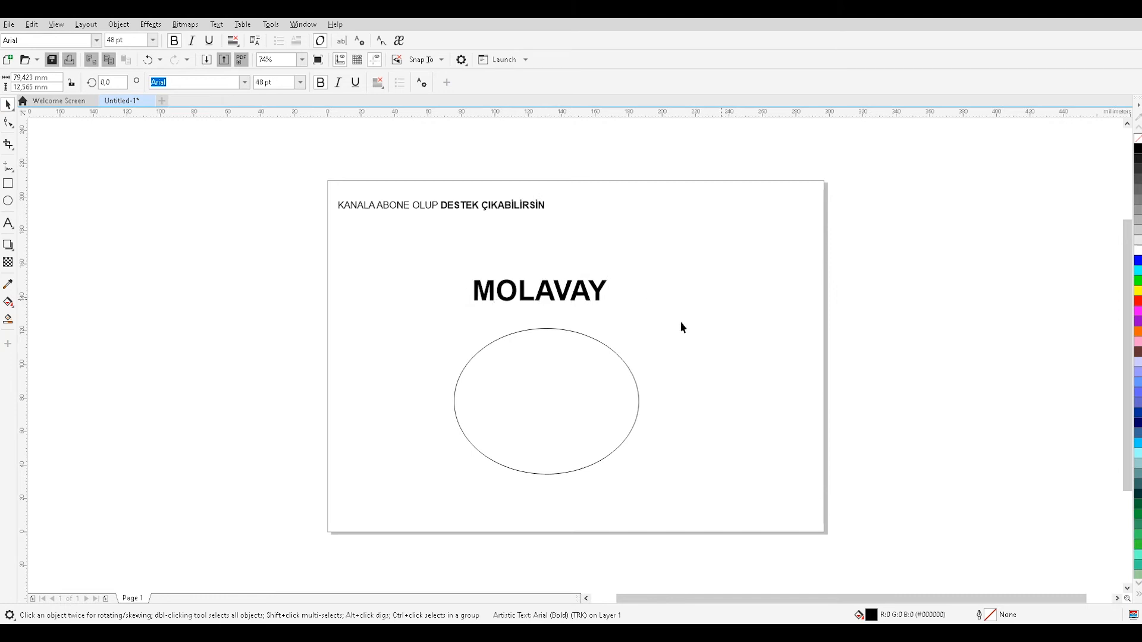
Step: Fit the MOLAVAY text to the ellipse as its path, centred along the ellipse's upper edge
click(560, 299)
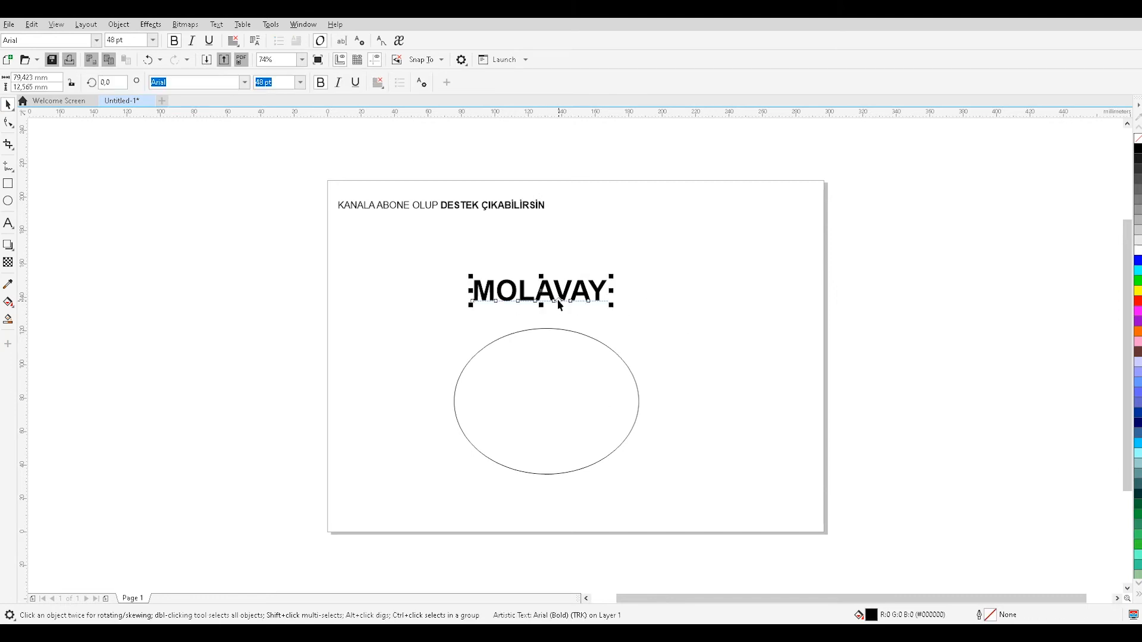
click(217, 25)
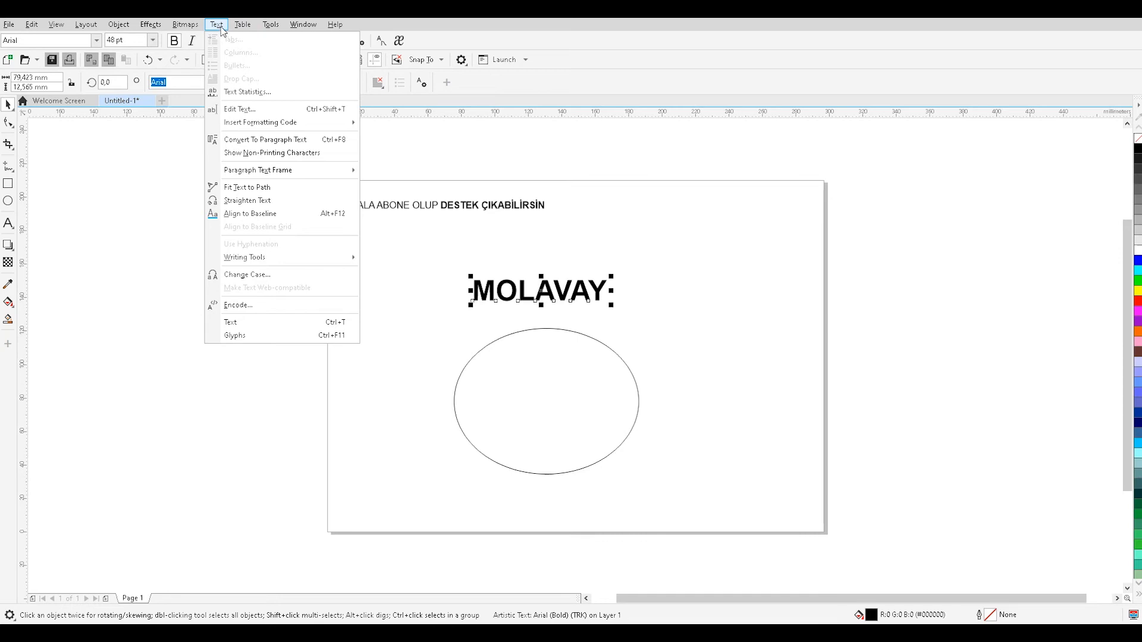
click(262, 191)
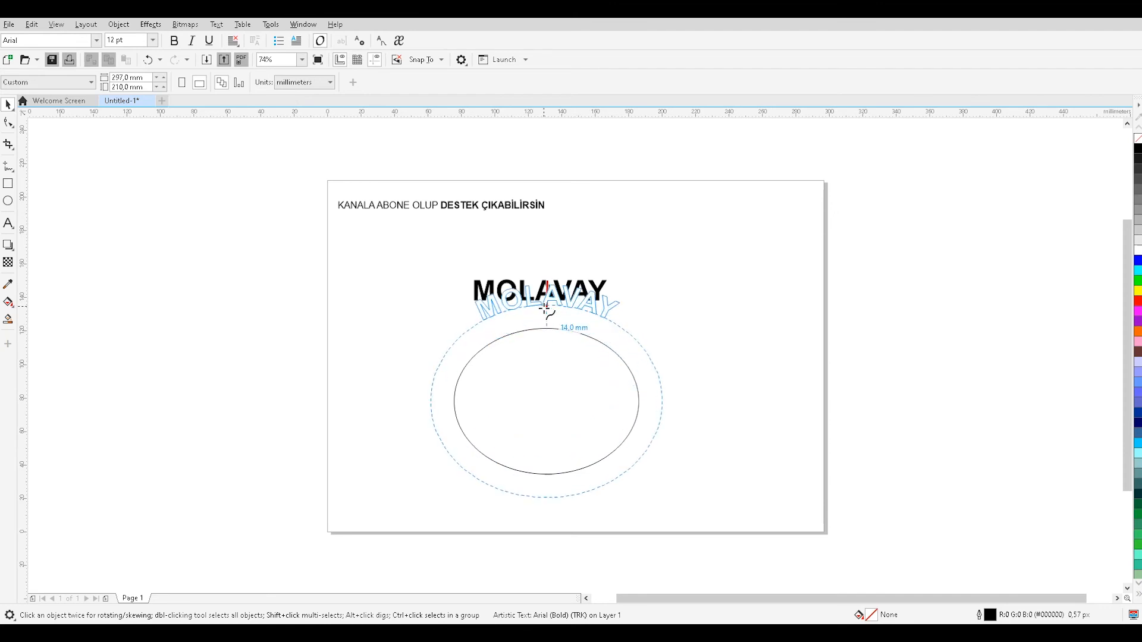
click(548, 335)
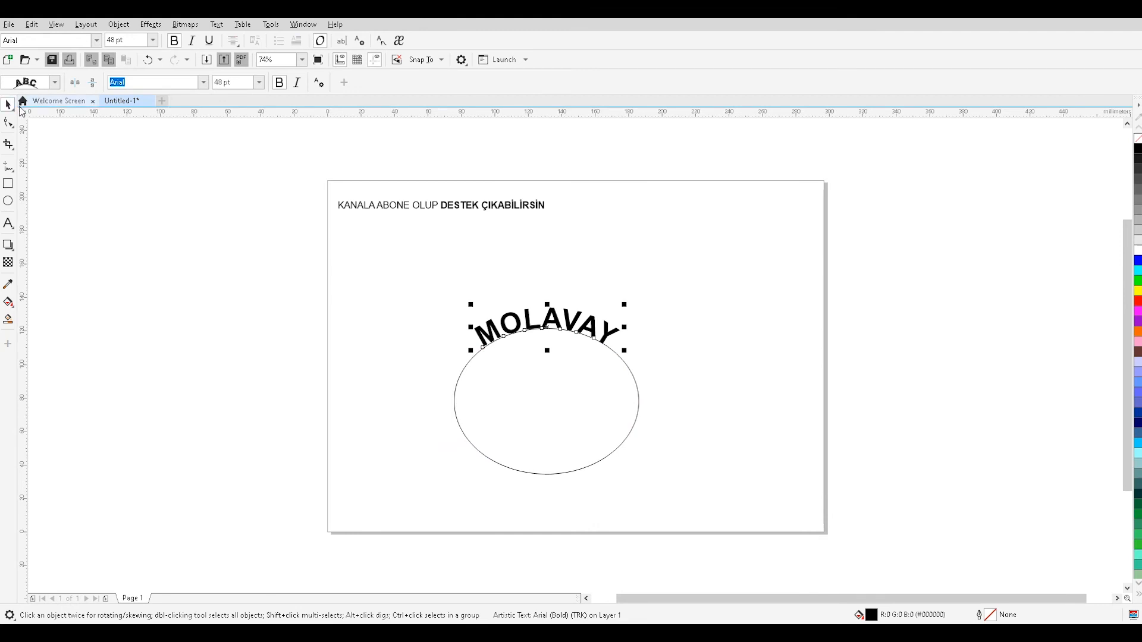
Step: Move the sentence to just above MOLAVAY and fit it to the ellipse as its path, centred along the ellipse's lower edge
click(594, 268)
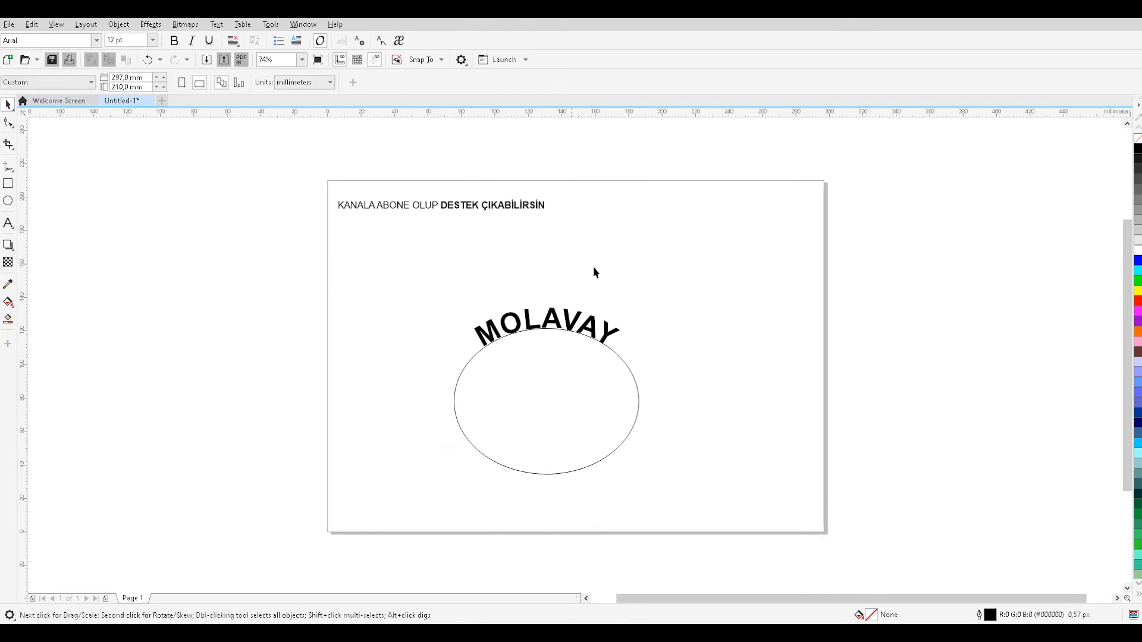
drag(492, 214, 607, 261)
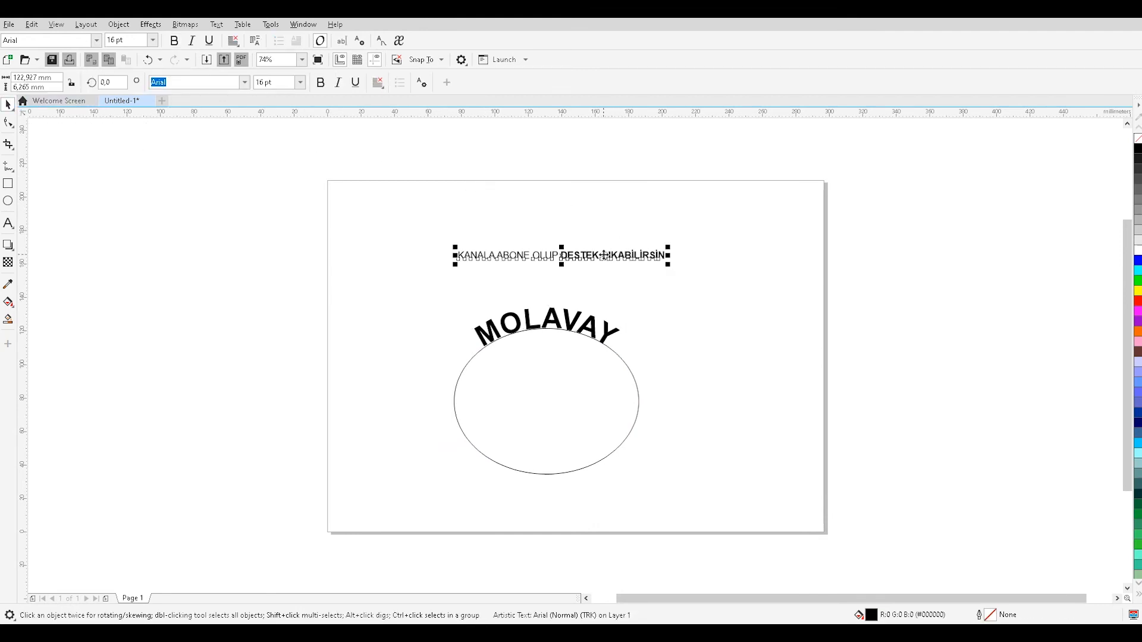
click(591, 255)
click(216, 24)
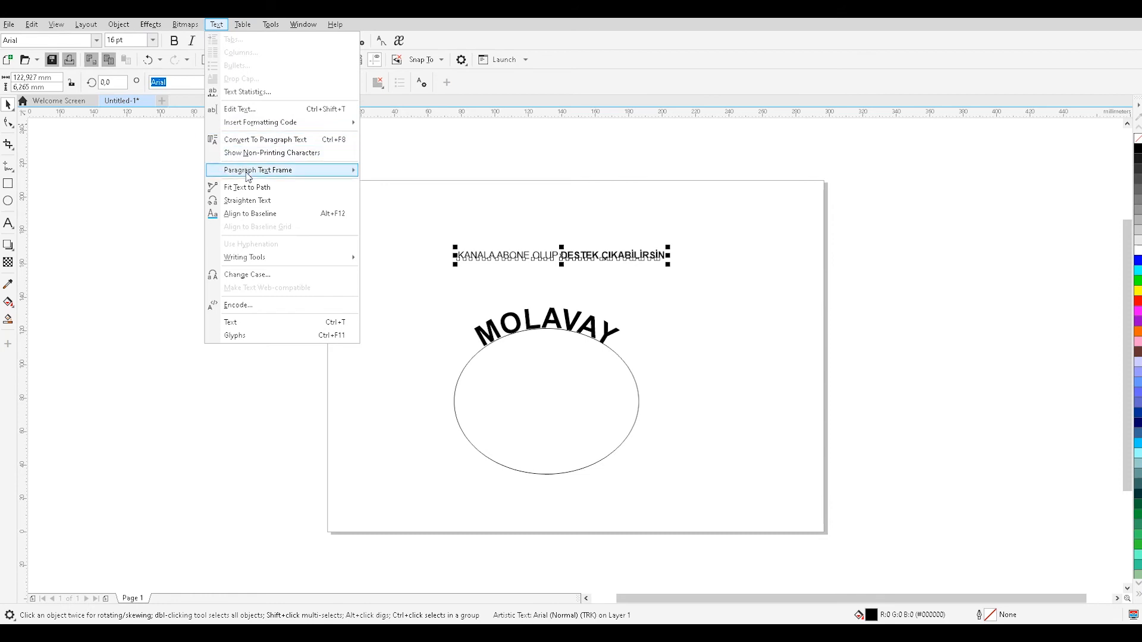
click(273, 188)
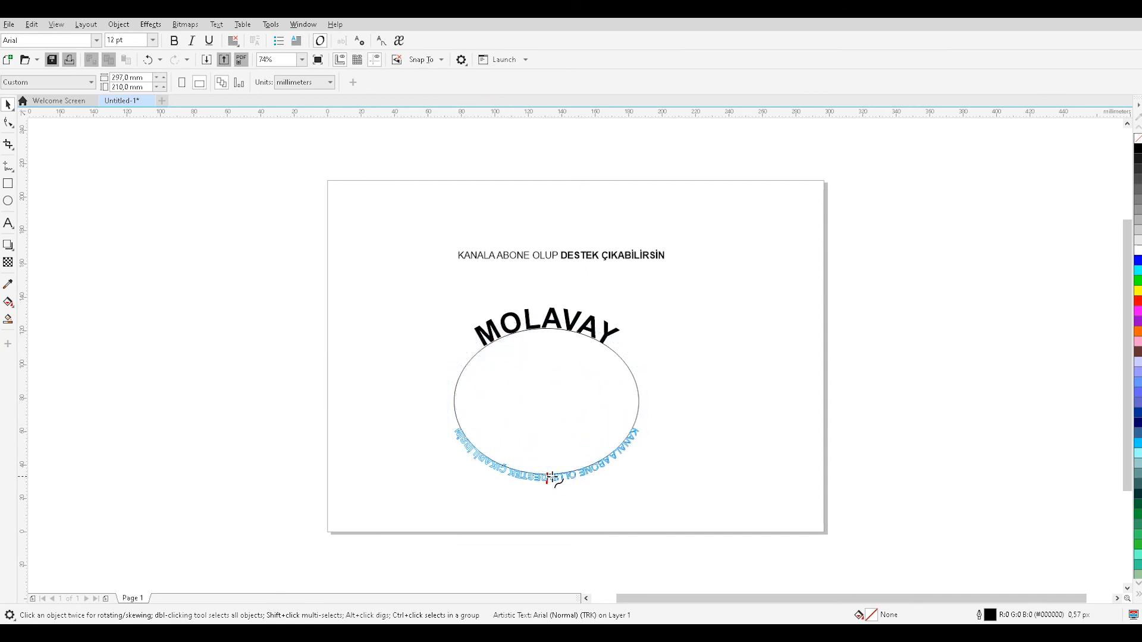
click(552, 478)
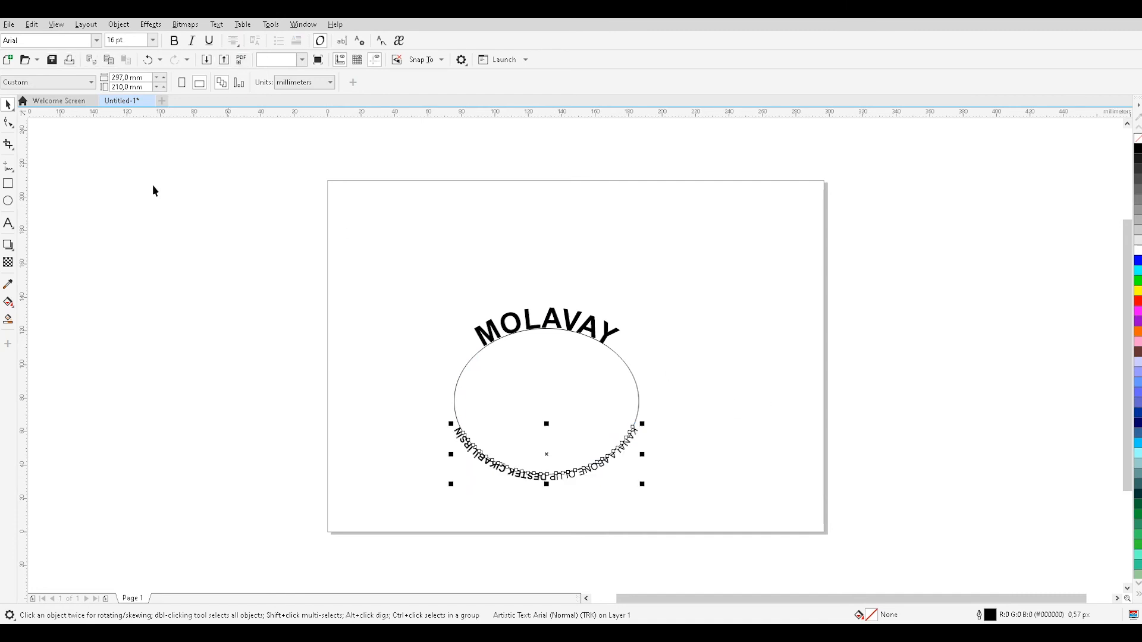
click(687, 416)
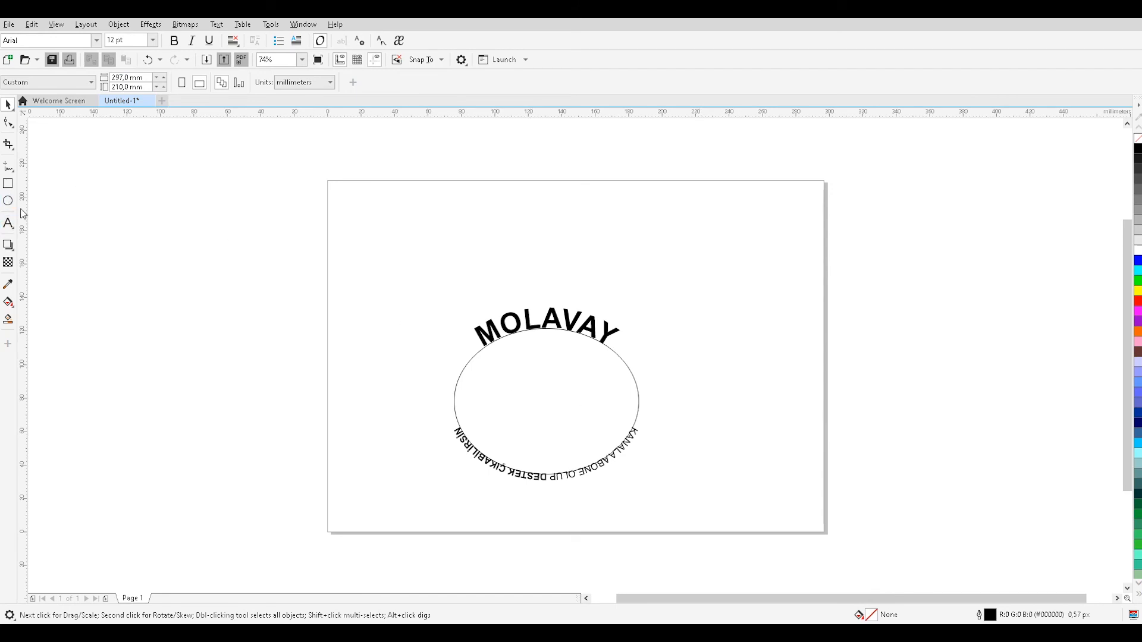
Step: Try light grey, green and medium blue fills on the ellipse and both texts together, undoing the green one
click(549, 369)
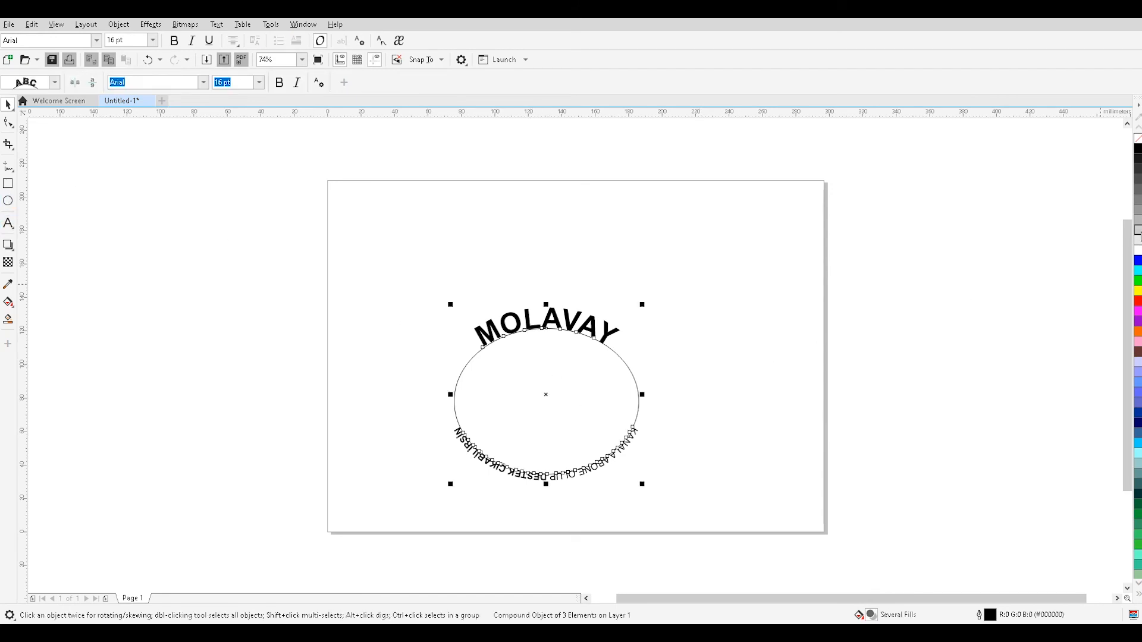
click(1138, 239)
click(1137, 280)
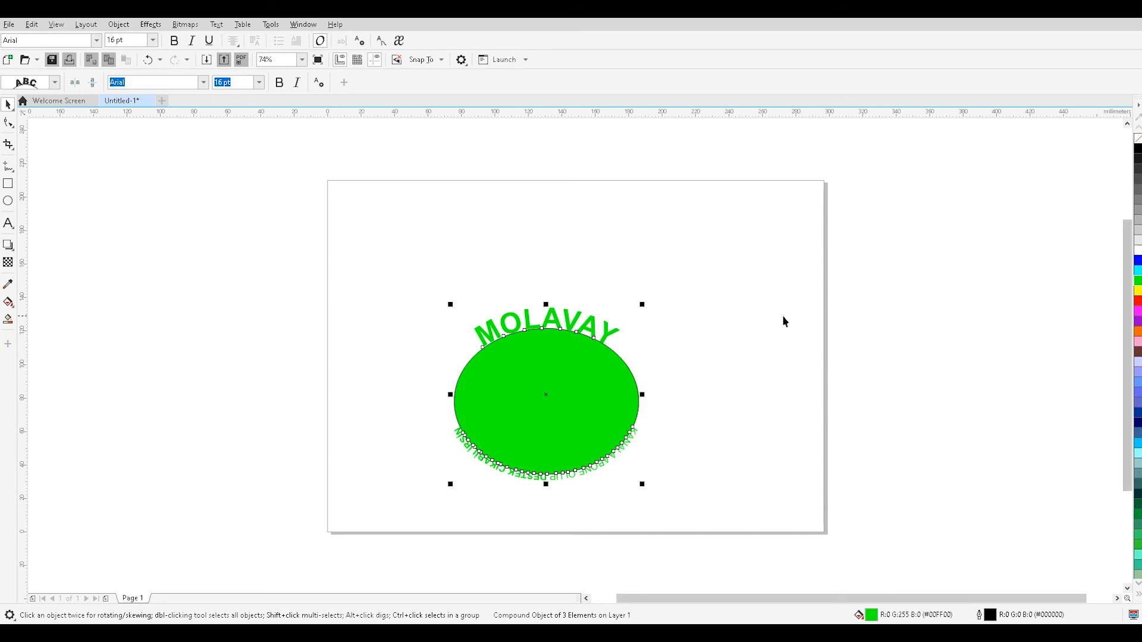
key(ctrl+z)
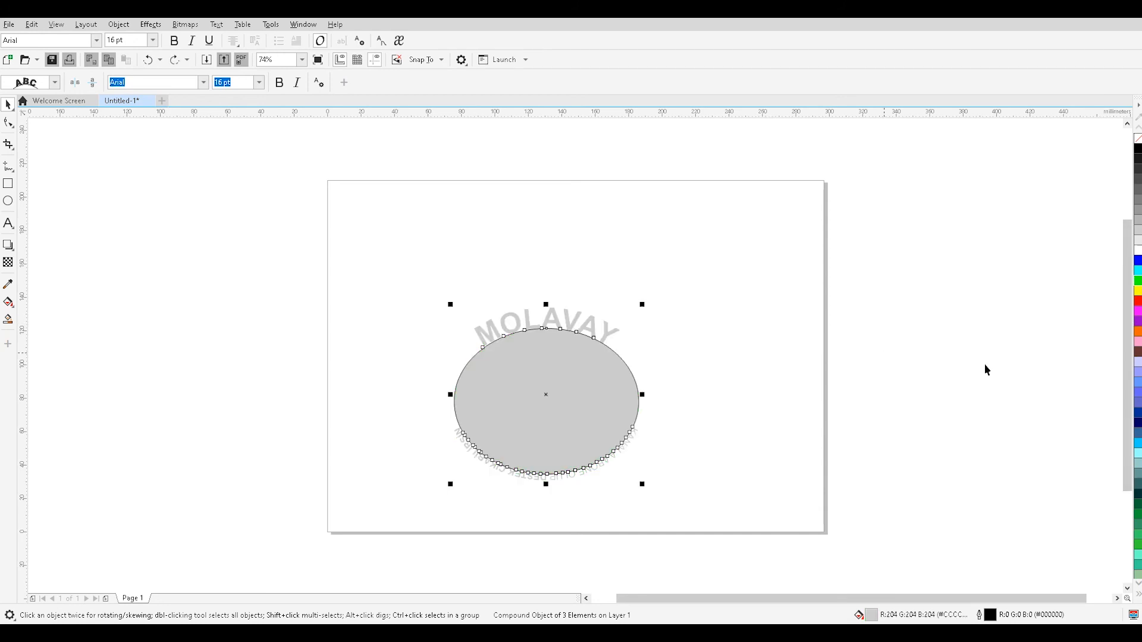
click(1138, 381)
click(1137, 402)
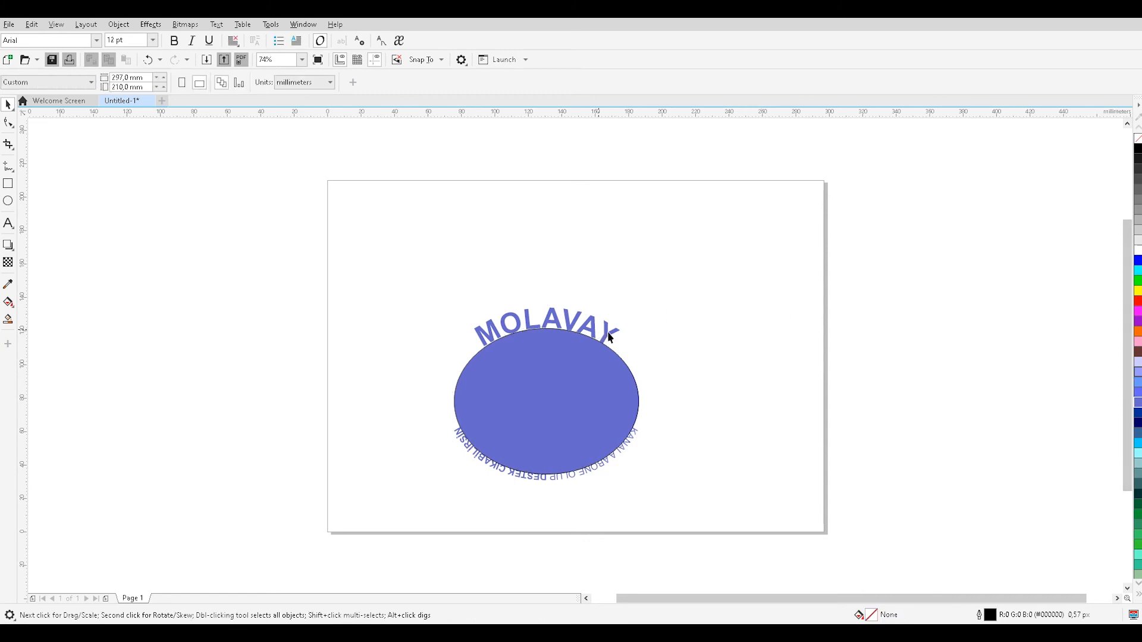
Step: Fill the ellipse and both texts with red and move them together slightly up towards the page's centre
click(1137, 301)
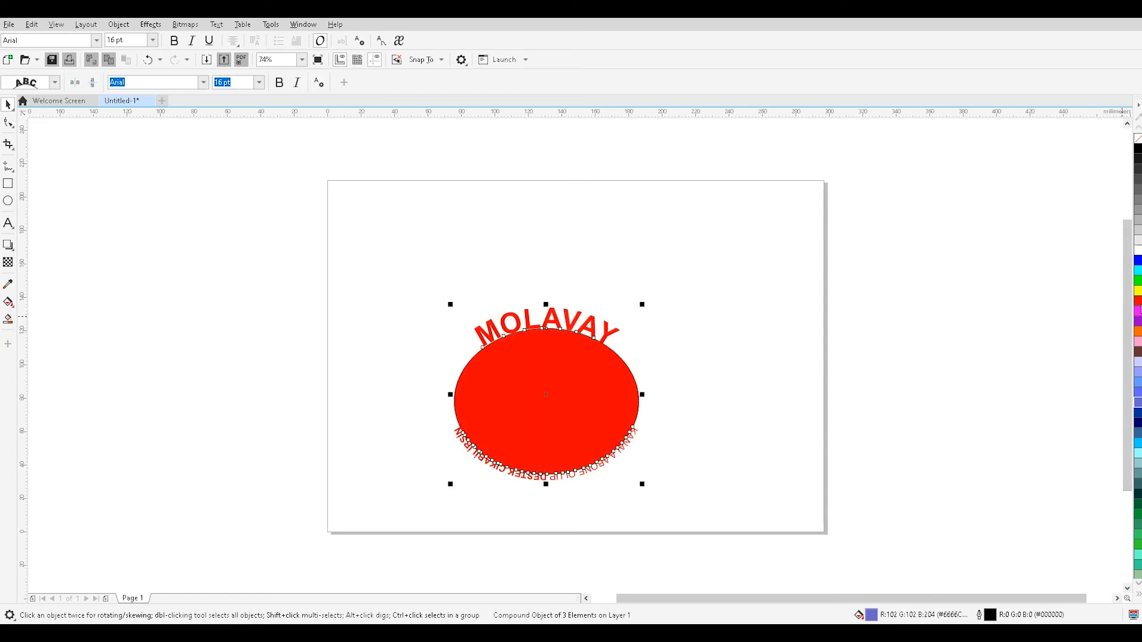
click(694, 333)
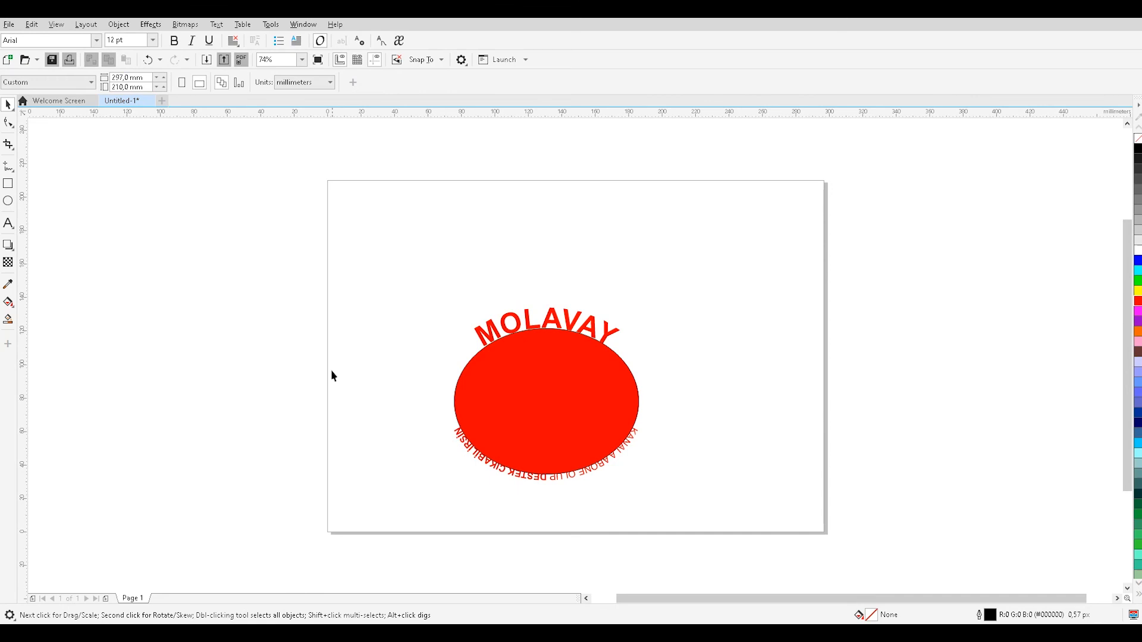
drag(561, 402, 559, 369)
click(787, 379)
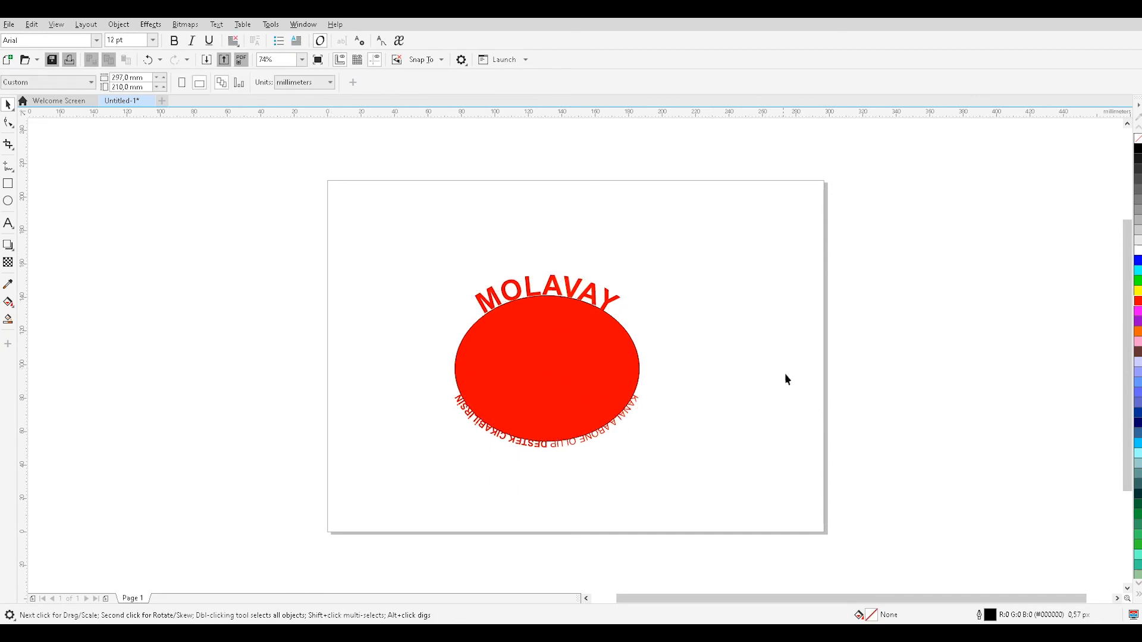
Step: Remove the black outline from the ellipse with its fitted texts and deselect the object
click(618, 340)
drag(709, 256, 426, 479)
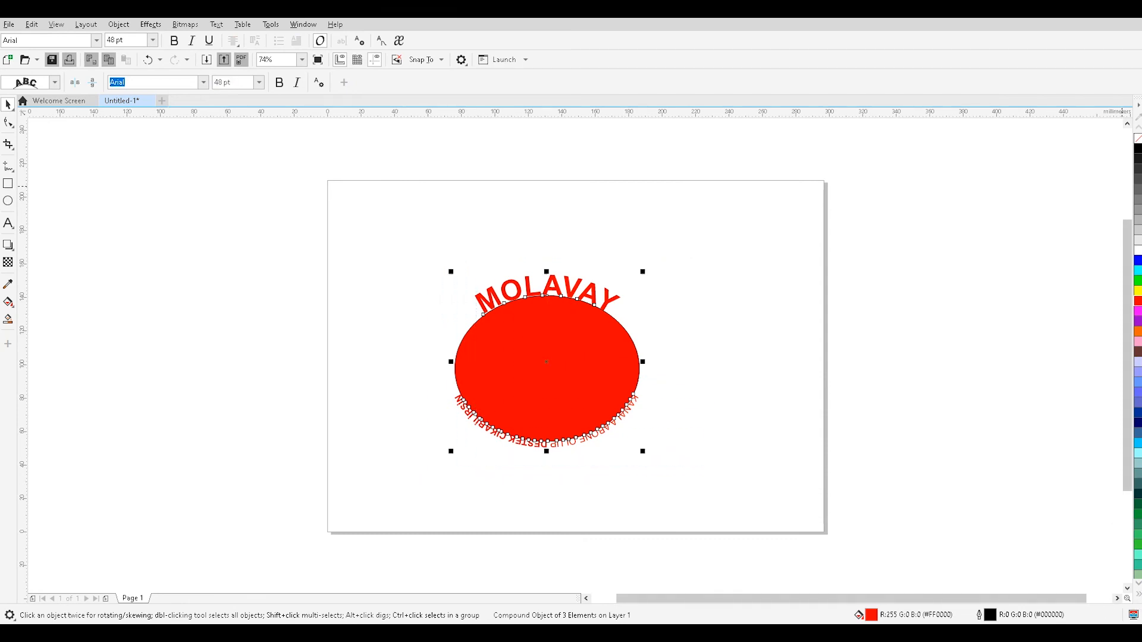
click(1138, 105)
click(1137, 138)
click(1138, 595)
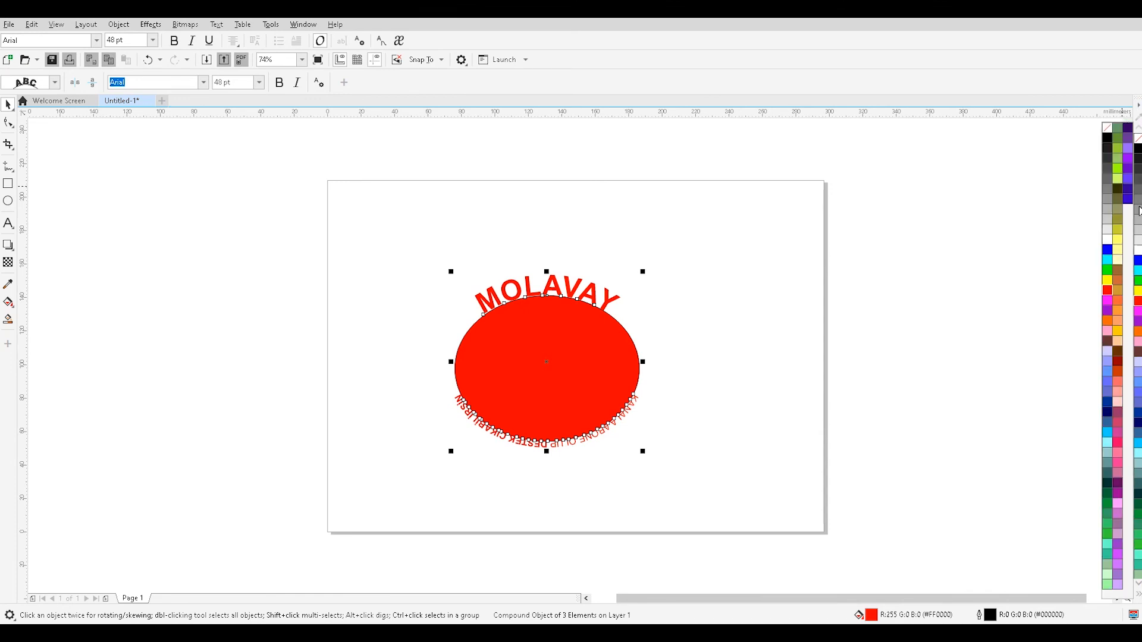
right_click(1107, 132)
click(743, 256)
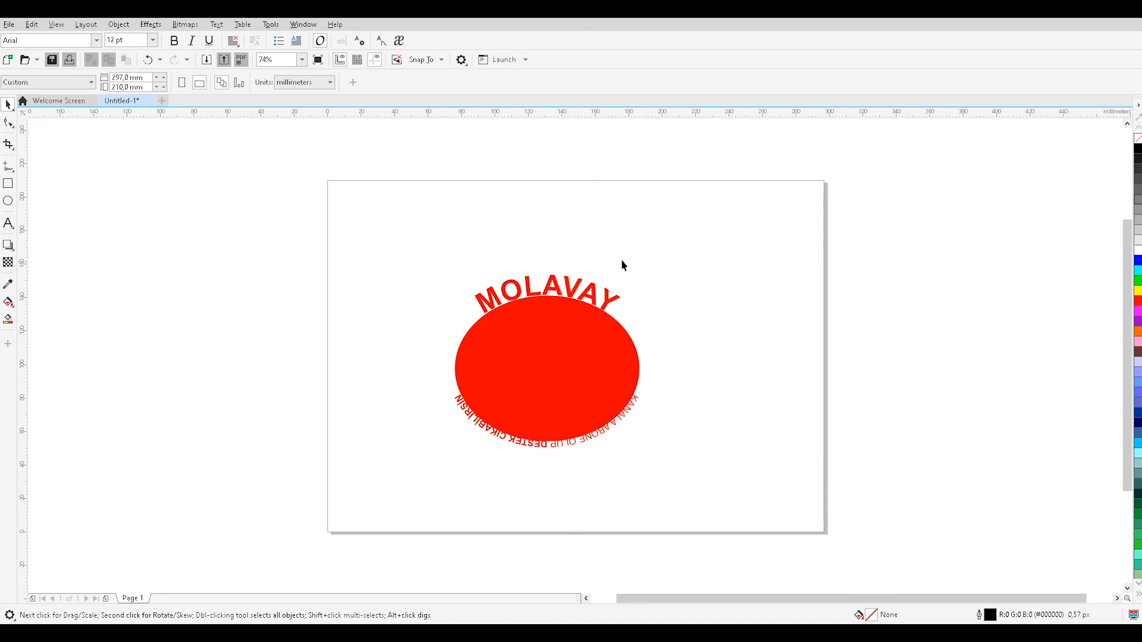
Step: Enlarge the ellipse and its fitted texts proportionally by about 25% from the upper-right corner and deselect them
click(592, 295)
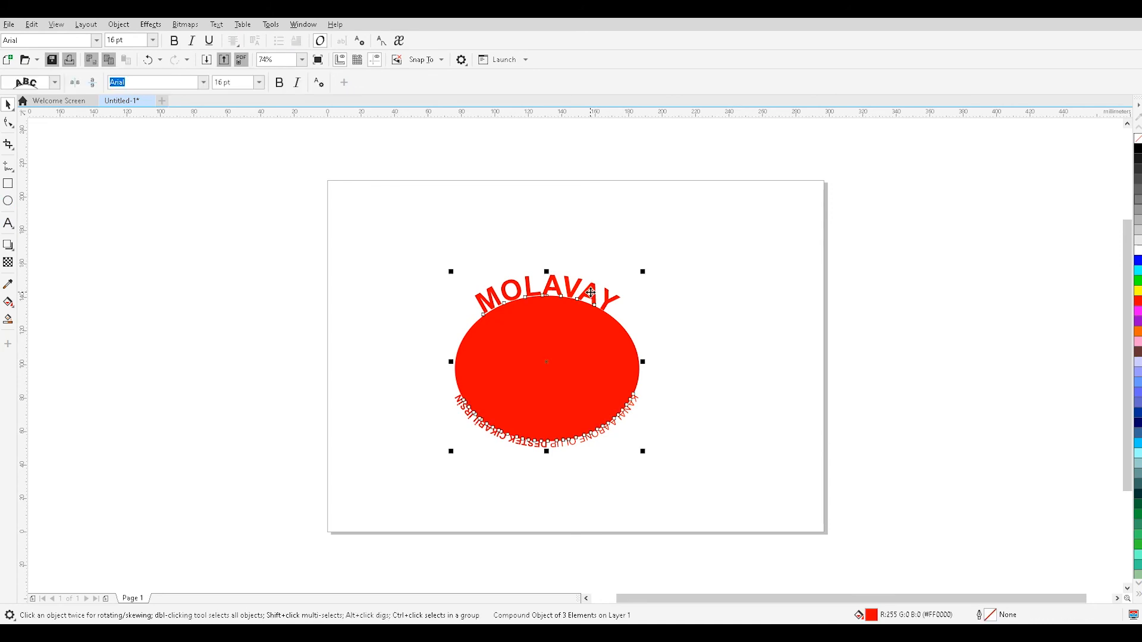
drag(646, 271, 707, 233)
click(1040, 266)
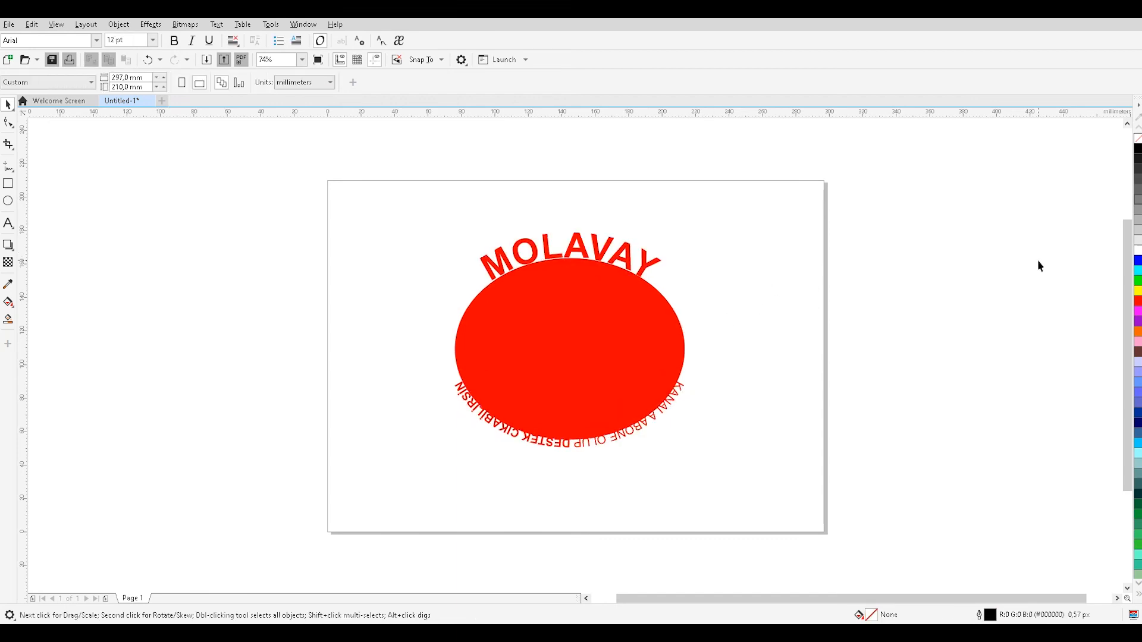